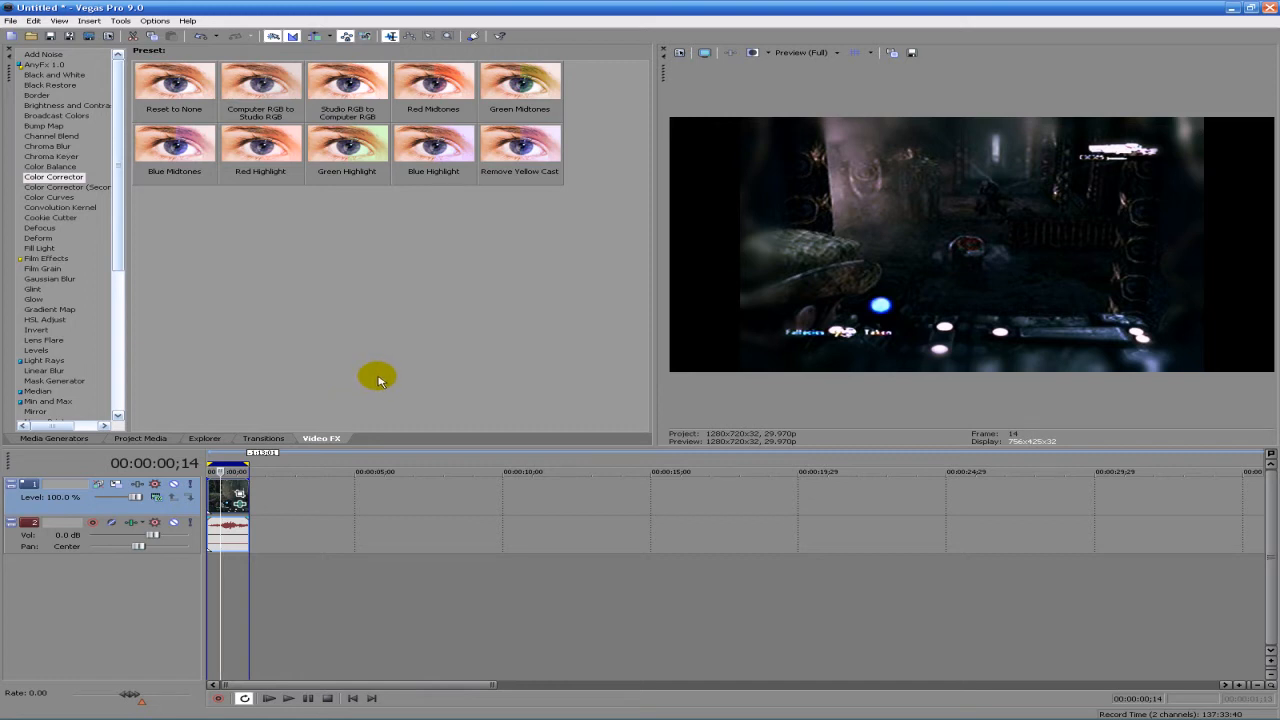
Play and scrub through the gameplay clip on the timeline to preview it, finishing at its first frame
left_click(230, 493)
scroll(229, 490, "up", 6)
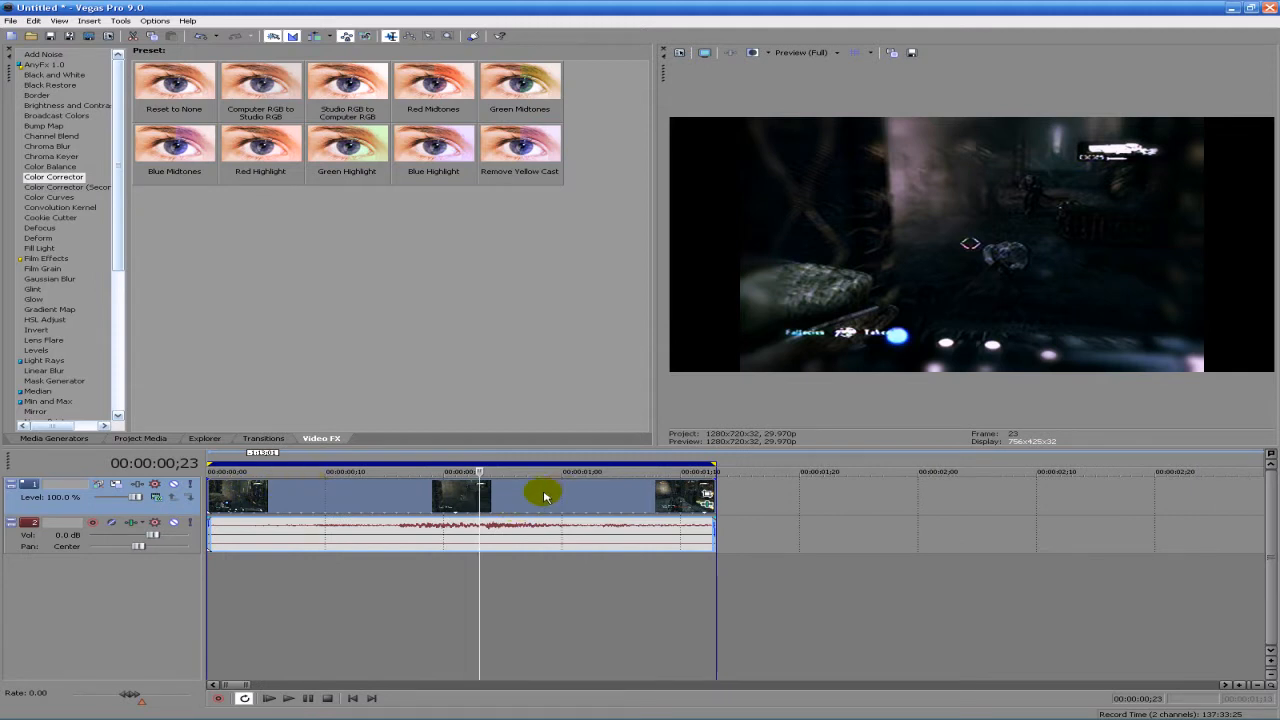
left_click_drag(480, 489, 209, 463)
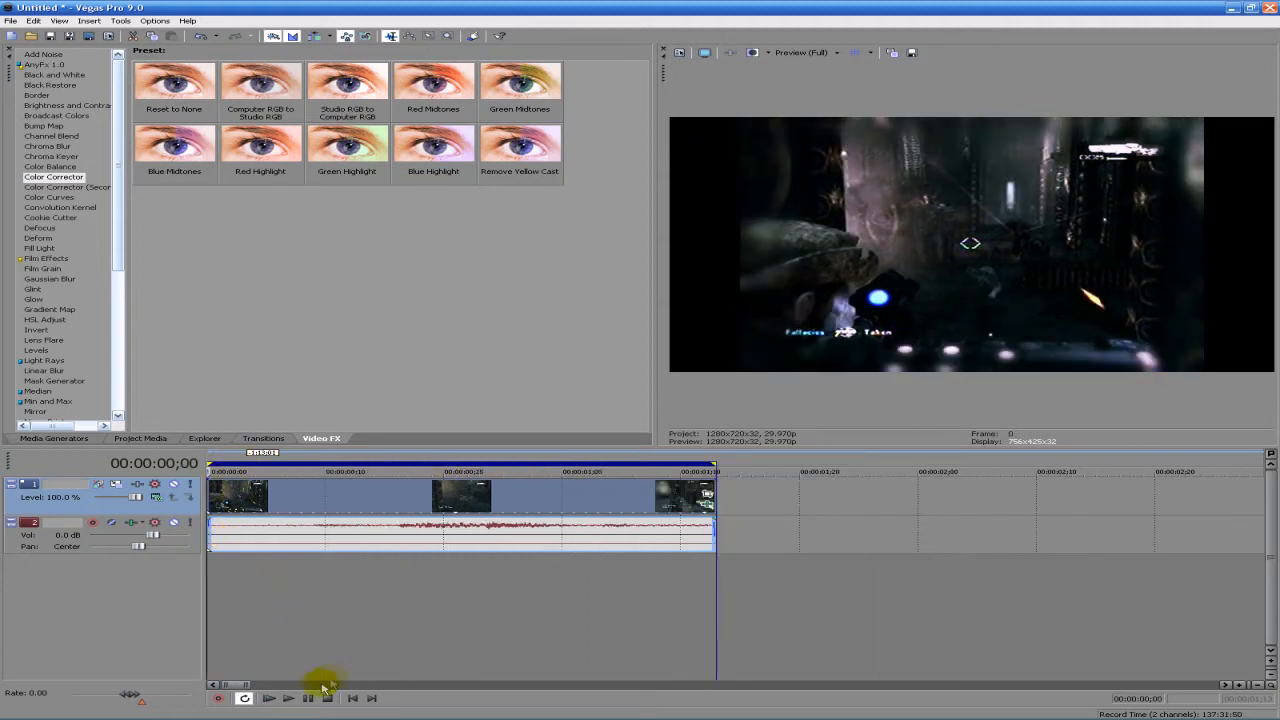
left_click(268, 698)
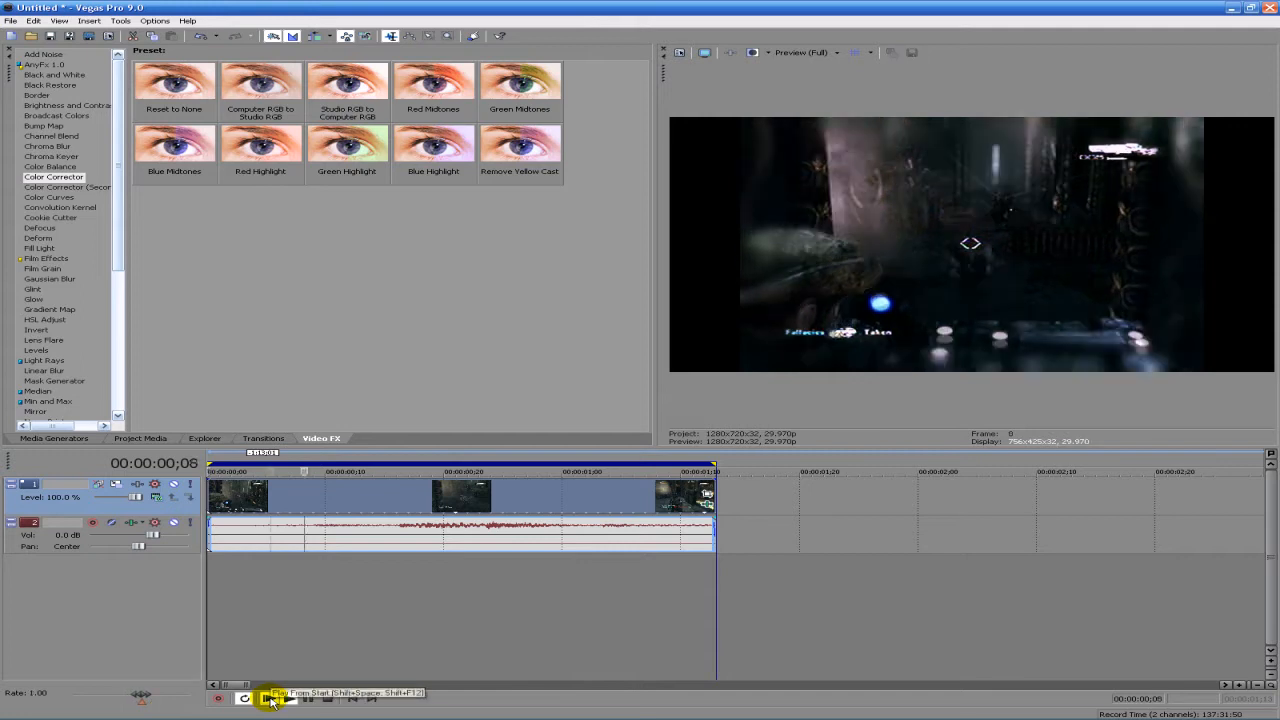
left_click(309, 698)
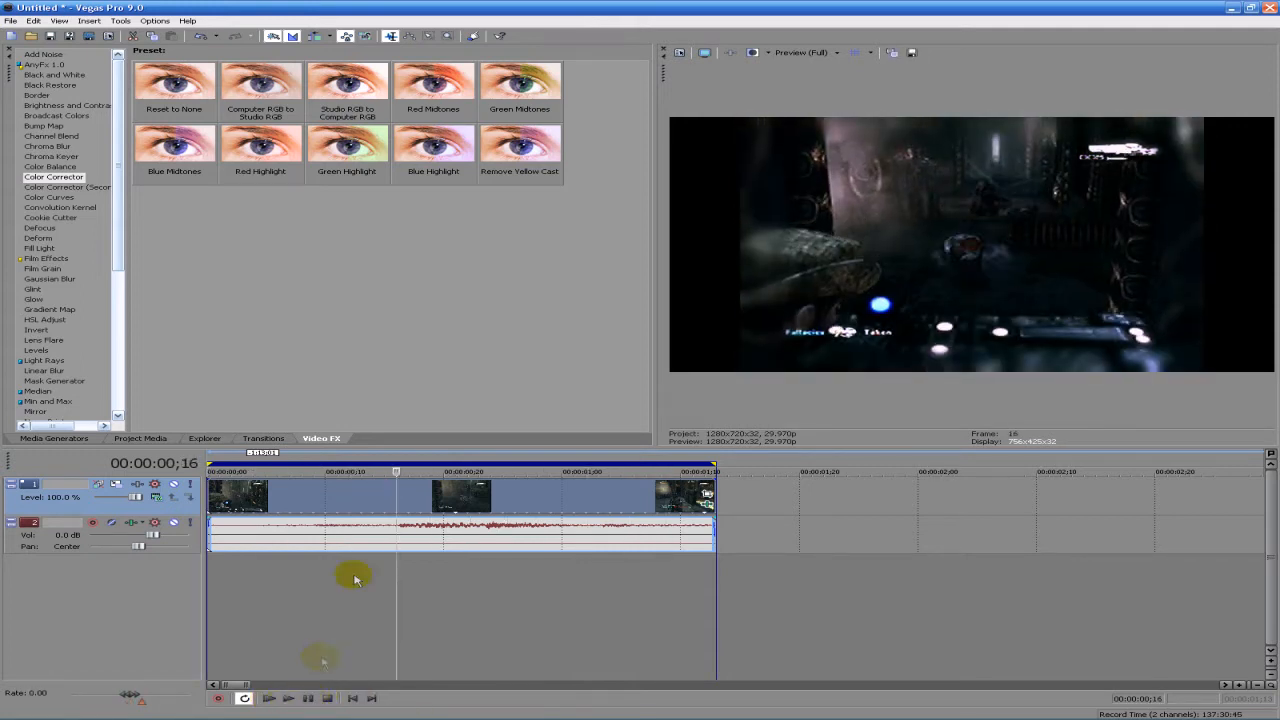
left_click_drag(395, 498, 425, 494)
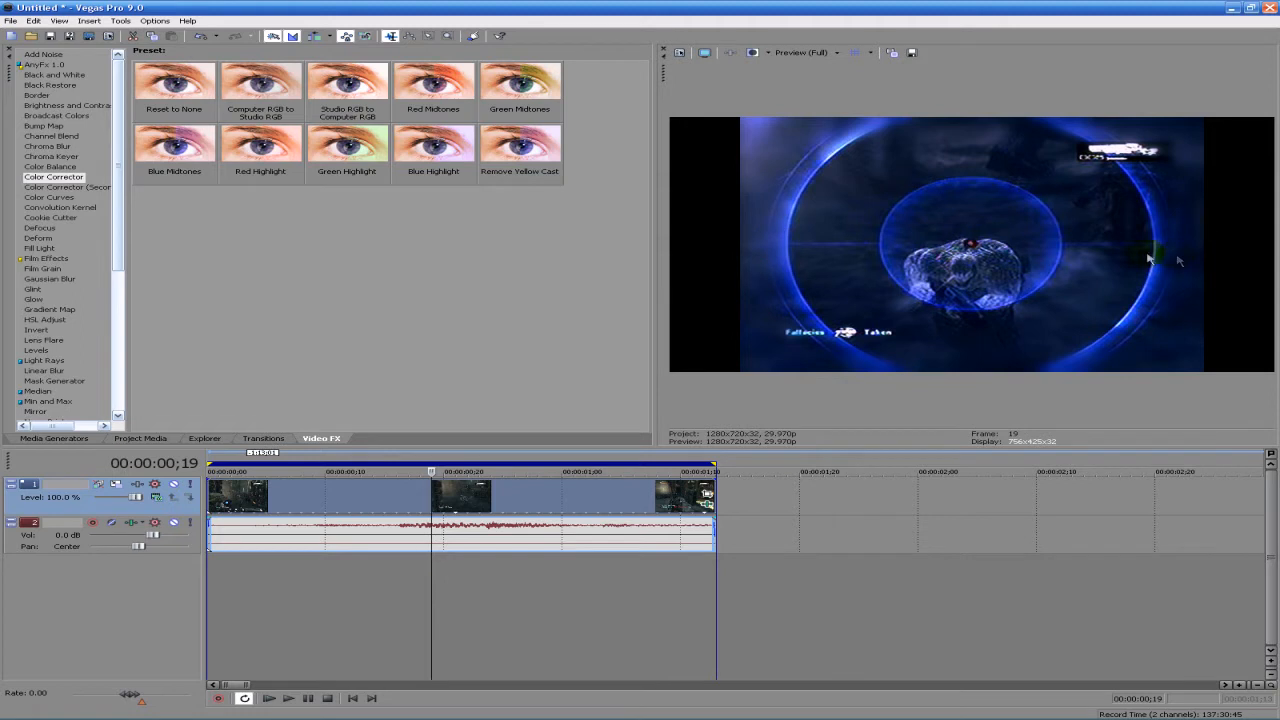
left_click_drag(430, 492, 124, 424)
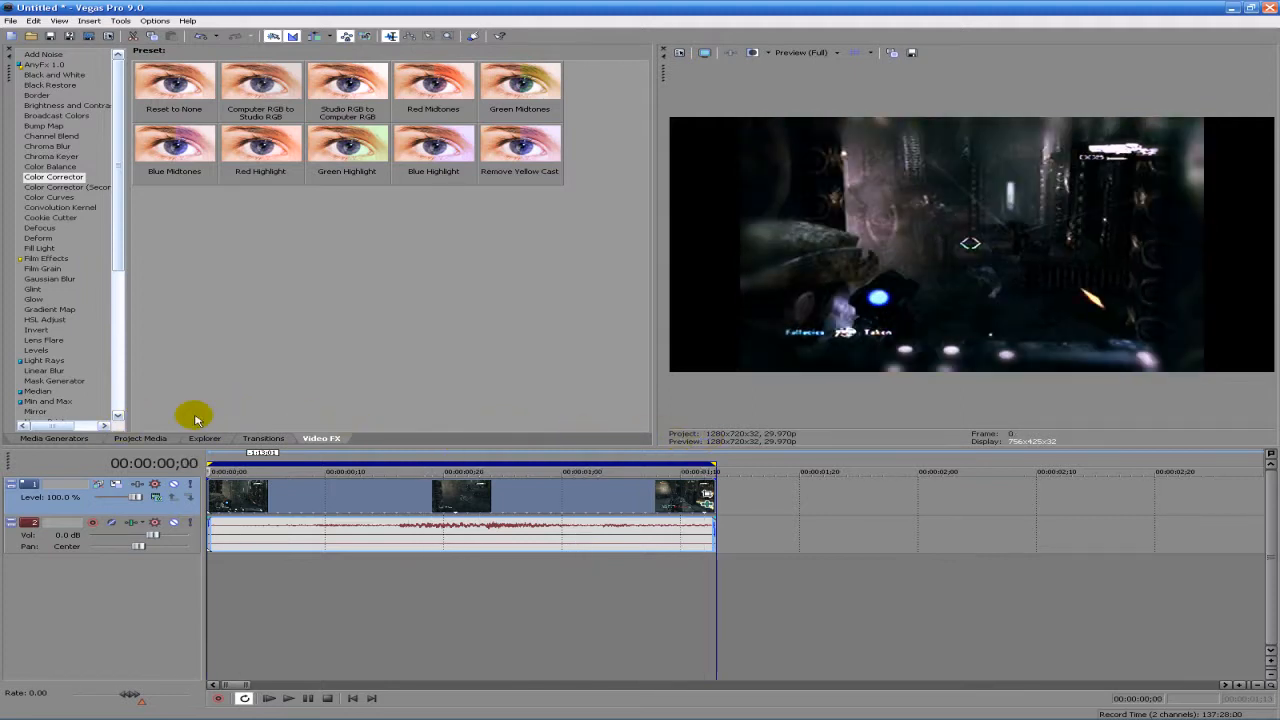
Open the clip's Video Event FX and disable Soft Contrast, Brightness and Contrast, Saturation Adjust, Color Curves and Color Corrector
left_click(709, 500)
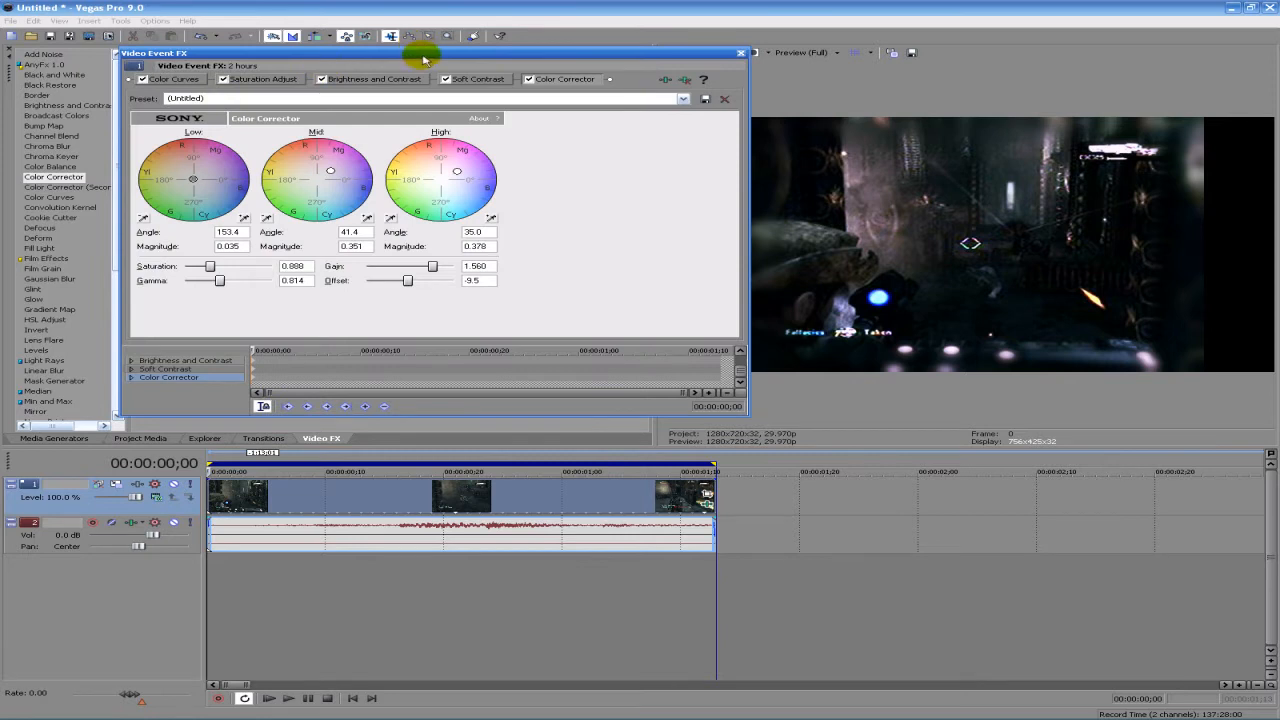
left_click_drag(427, 57, 639, 268)
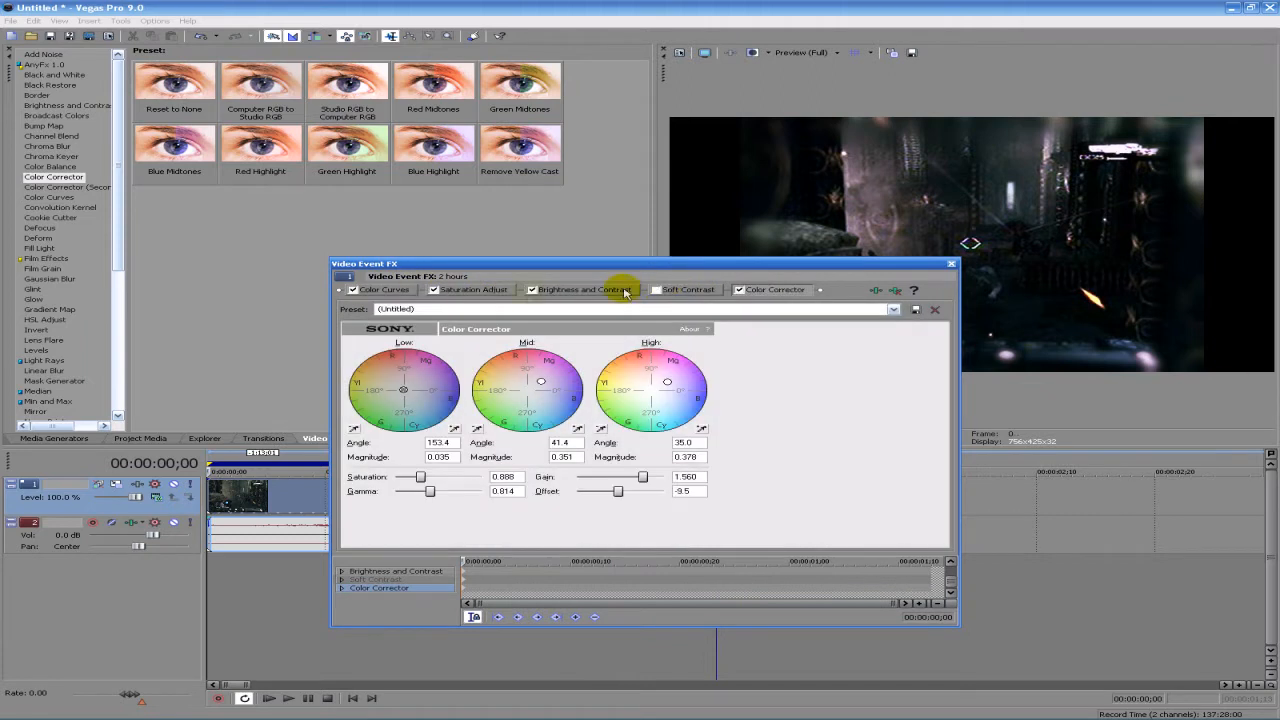
left_click(531, 290)
left_click(433, 290)
left_click(352, 290)
left_click_drag(815, 267, 751, 275)
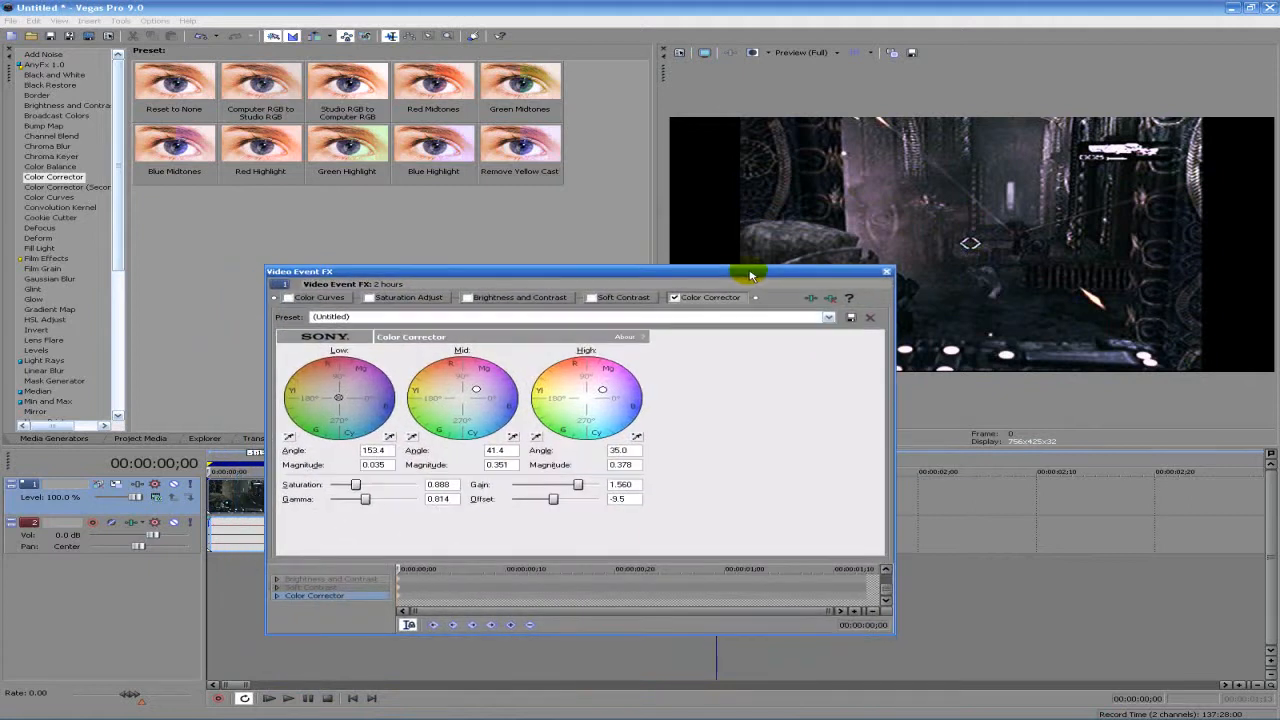
left_click(676, 298)
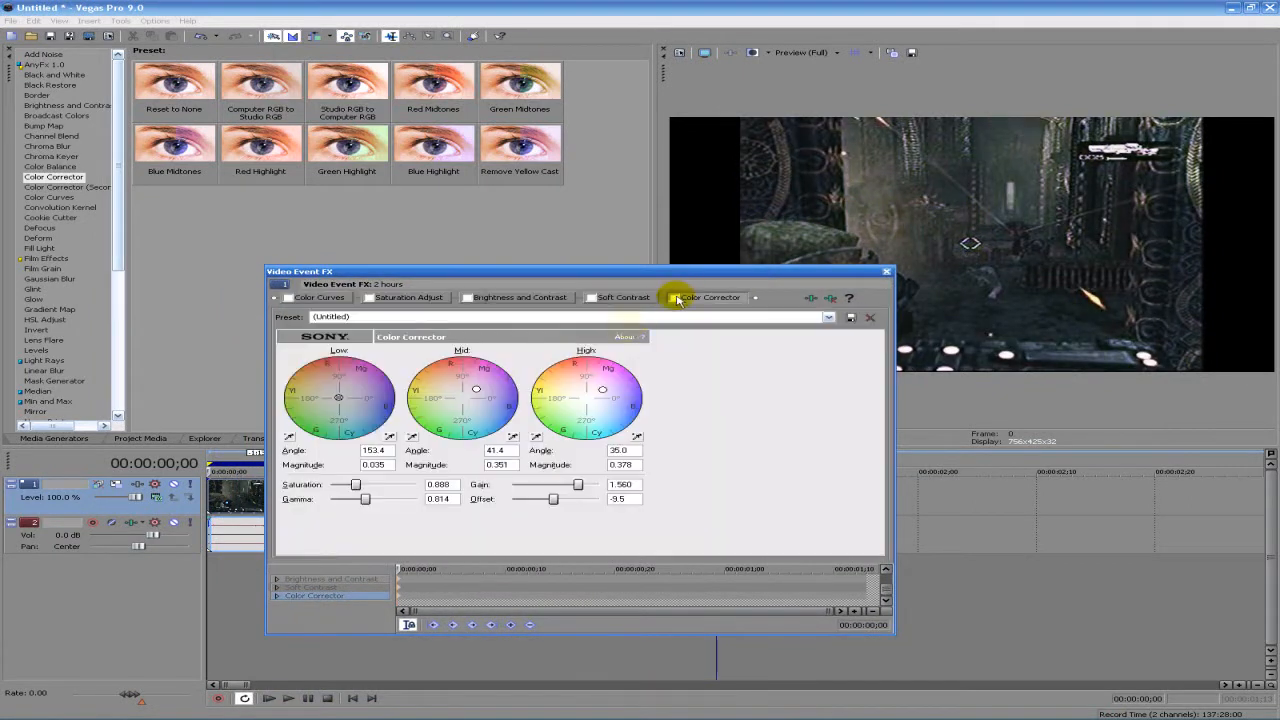
Review the settings of each effect in the chain, from Color Curves through to Color Corrector
left_click(330, 300)
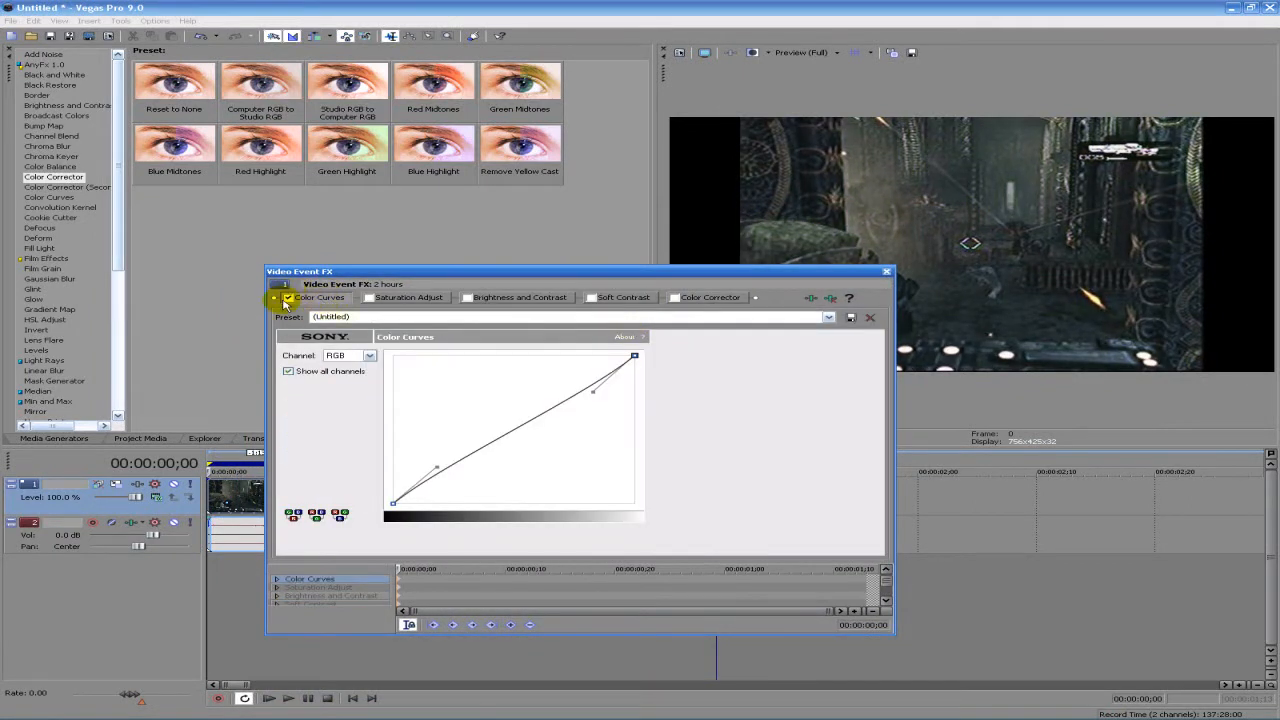
left_click(404, 299)
left_click(560, 298)
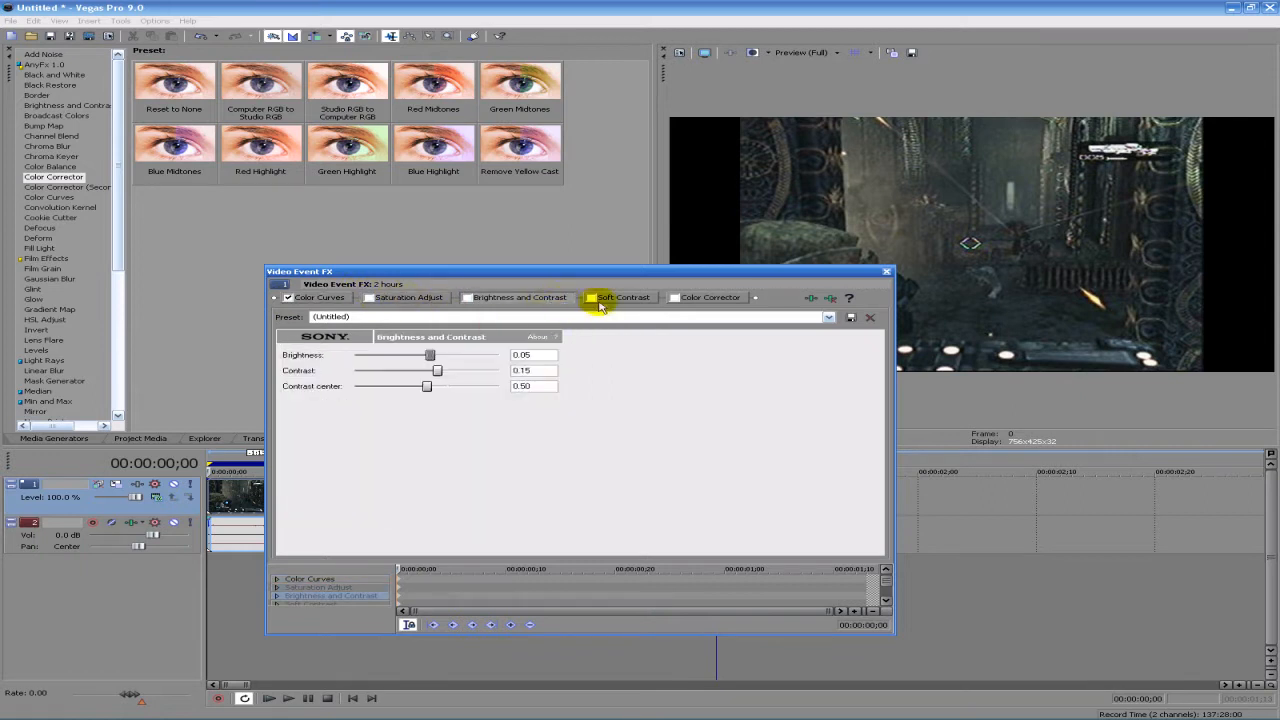
left_click(605, 297)
left_click(708, 298)
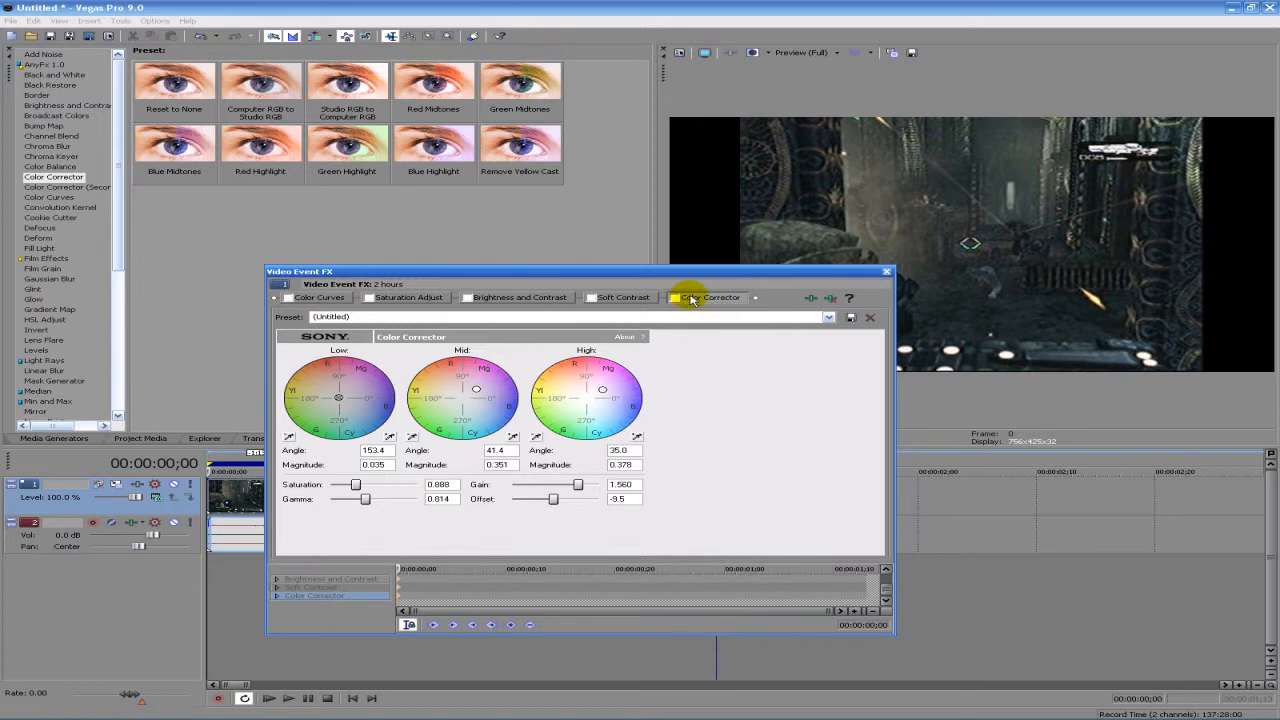
Enable the Color Corrector and set the Mid wheel to angle 45.0 and magnitude 0.241
left_click(675, 297)
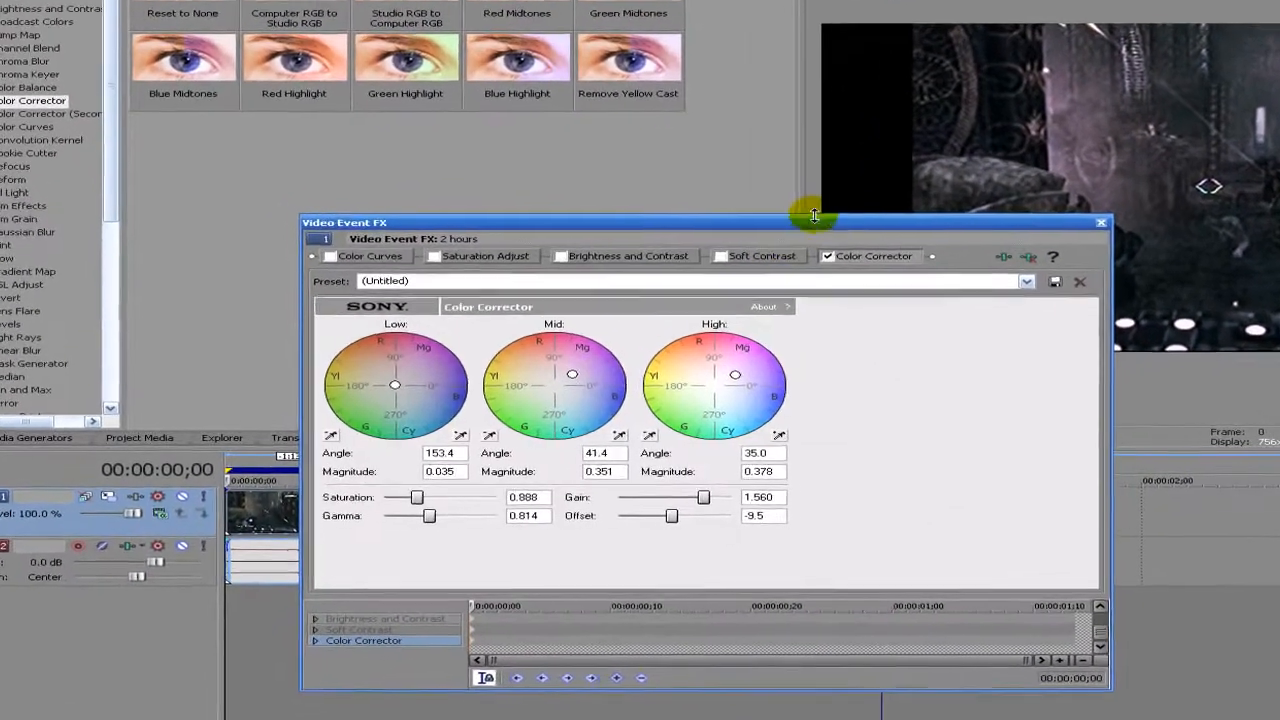
left_click_drag(780, 236, 540, 166)
left_click_drag(648, 85, 712, 78)
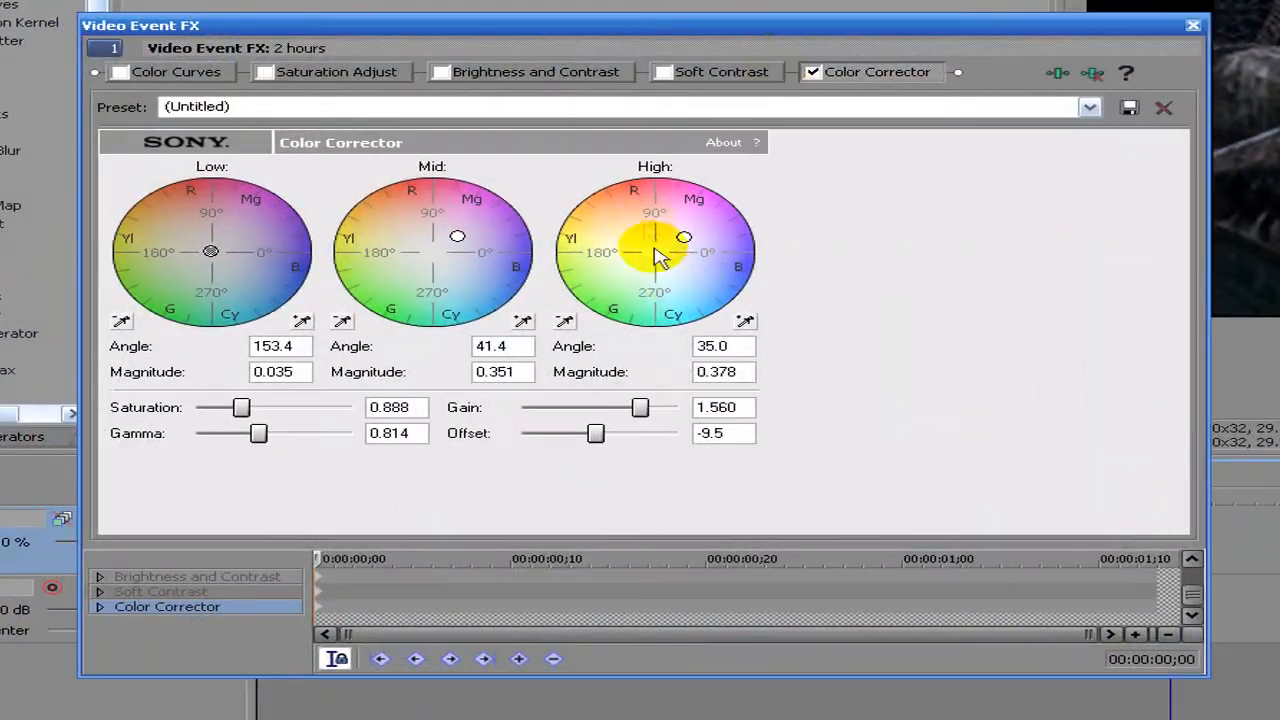
mouse_move(457, 237)
left_mouse_down()
mouse_move(472, 300)
mouse_move(446, 320)
mouse_move(409, 286)
mouse_move(449, 166)
mouse_move(560, 303)
mouse_move(360, 245)
mouse_move(480, 131)
mouse_move(423, 163)
mouse_move(452, 248)
left_mouse_up()
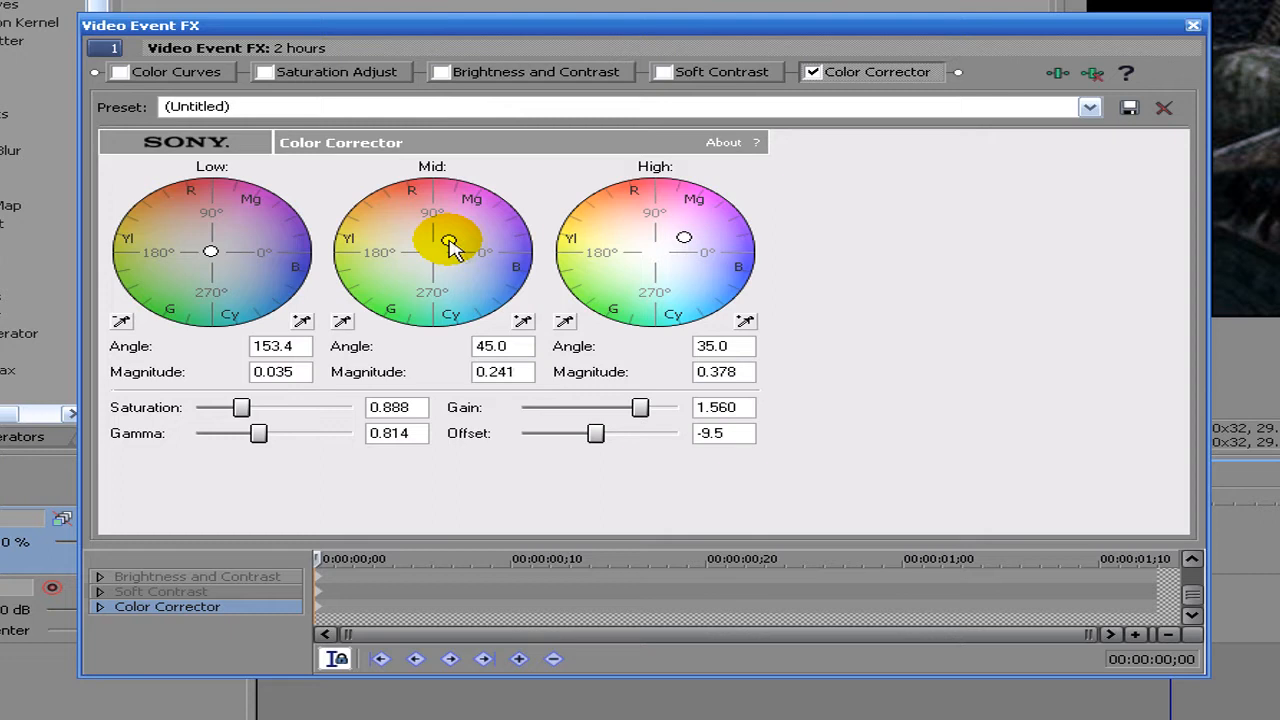
Set the High wheel to angle 2.2, magnitude 0.403 and the Low wheel to angle 51.3, magnitude 0.199
left_click(677, 250)
mouse_move(685, 243)
left_mouse_down()
mouse_move(610, 198)
mouse_move(575, 200)
mouse_move(592, 335)
mouse_move(620, 348)
mouse_move(689, 206)
mouse_move(549, 131)
mouse_move(646, 166)
mouse_move(612, 198)
mouse_move(677, 262)
mouse_move(693, 251)
left_mouse_up()
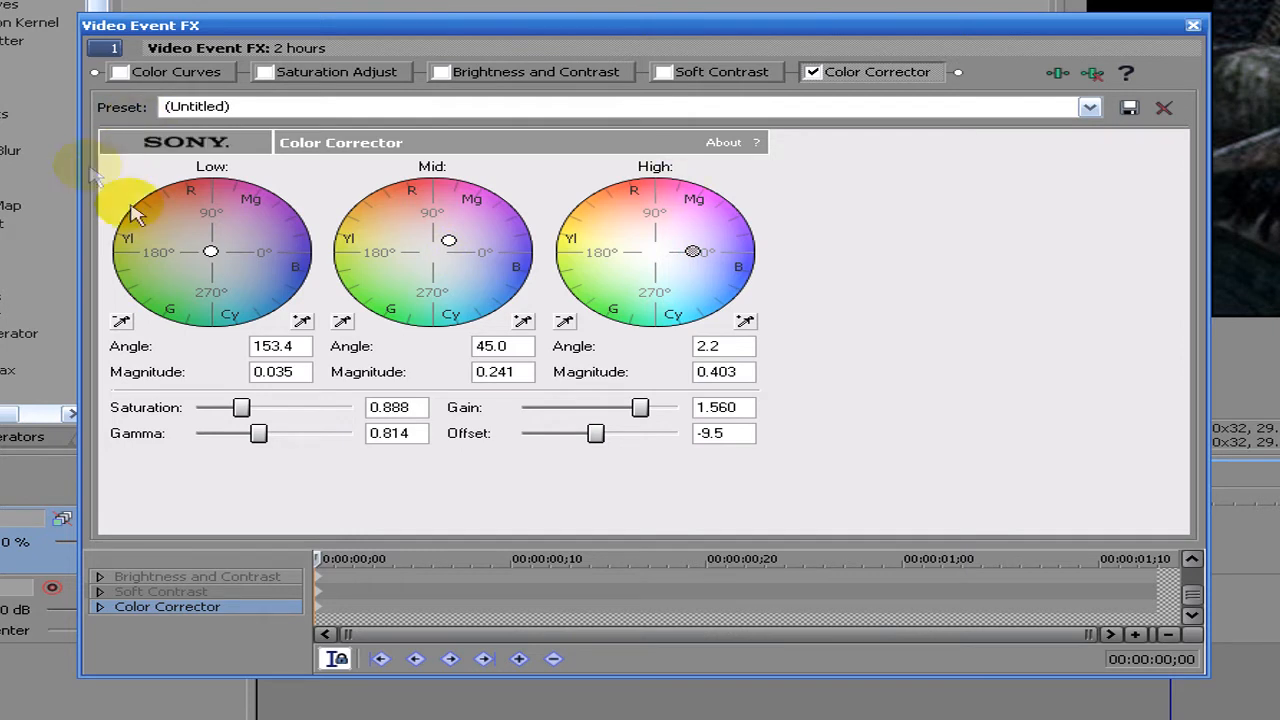
mouse_move(210, 251)
left_mouse_down()
mouse_move(178, 213)
mouse_move(268, 206)
mouse_move(263, 257)
mouse_move(200, 251)
mouse_move(175, 205)
mouse_move(285, 186)
mouse_move(231, 210)
mouse_move(211, 258)
mouse_move(222, 248)
left_mouse_up()
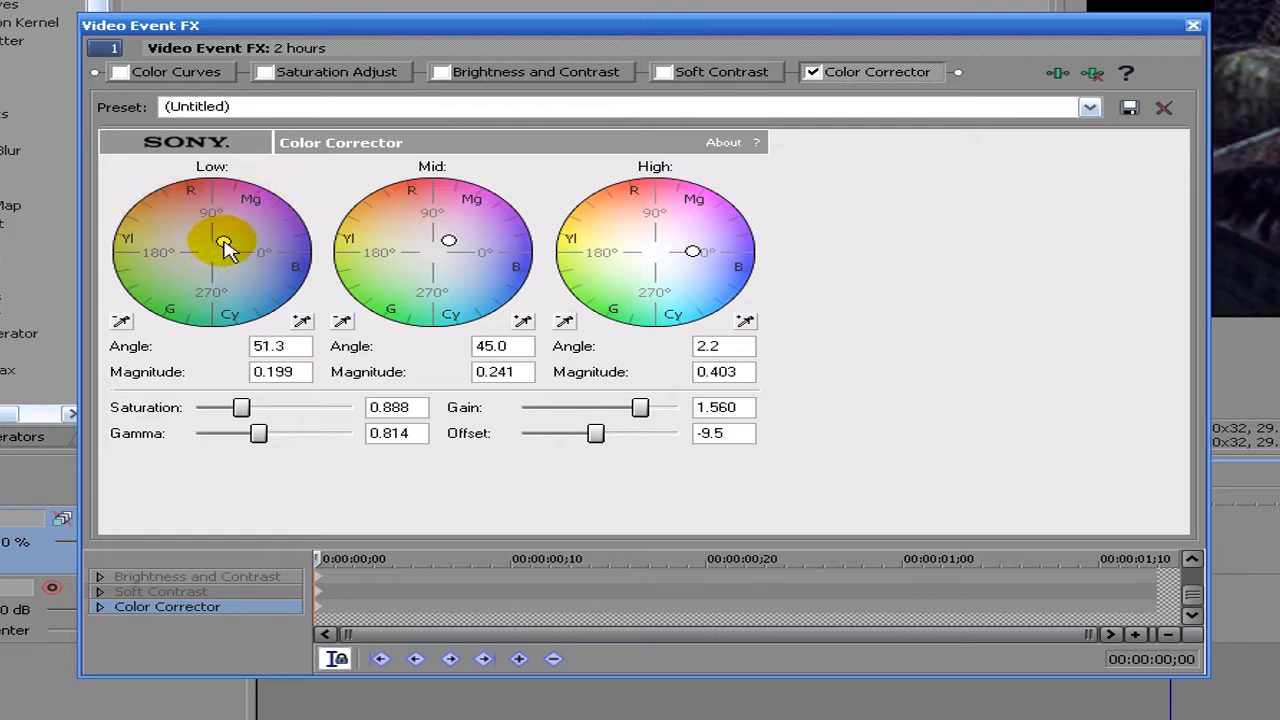
Set the Soft Contrast vignette's exterior effect to Black and enable Soft Contrast
left_click(757, 86)
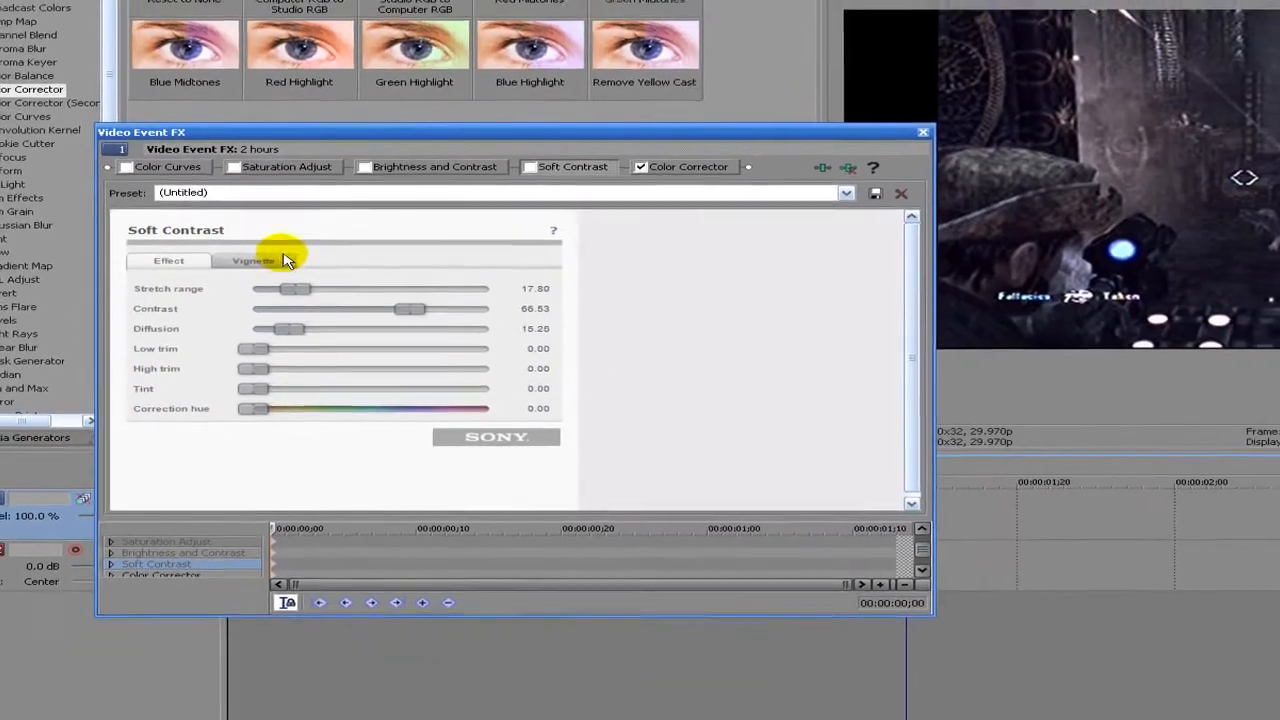
left_click(300, 235)
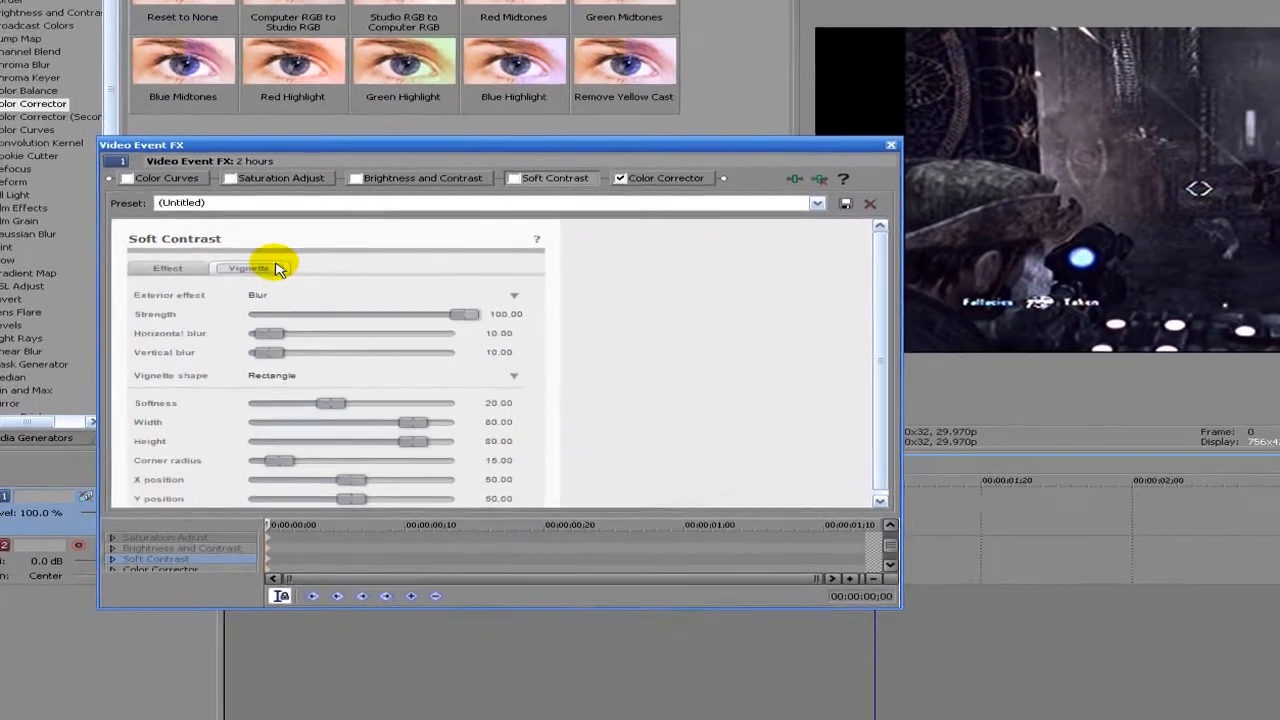
left_click(289, 318)
left_click(295, 341)
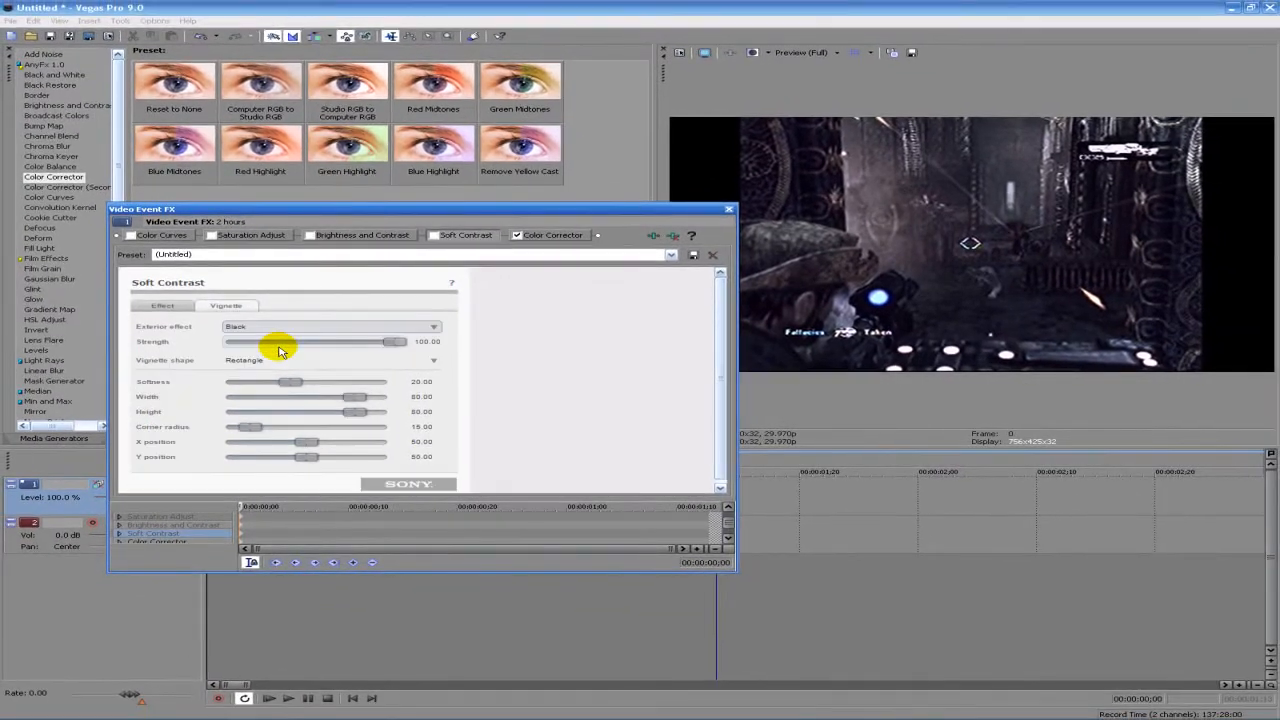
left_click(434, 236)
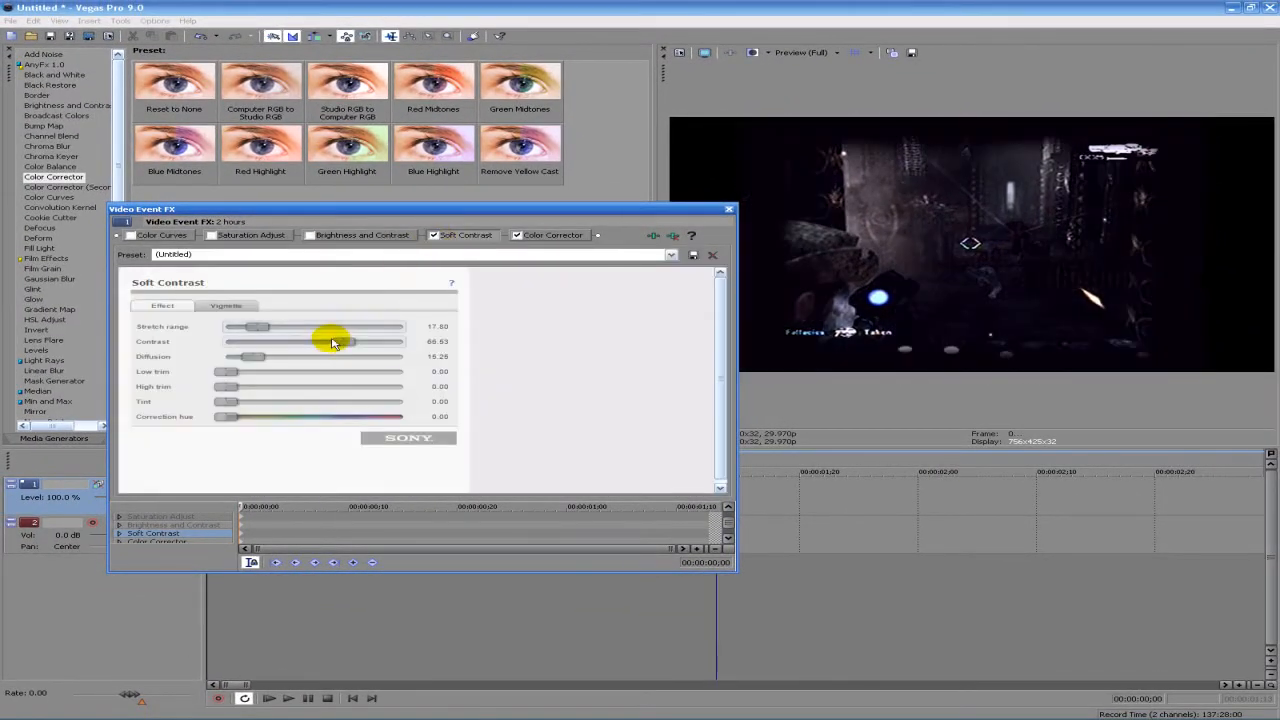
Try the Transparent and White exterior effects on the Soft Contrast vignette and settle on Blur
left_click(225, 307)
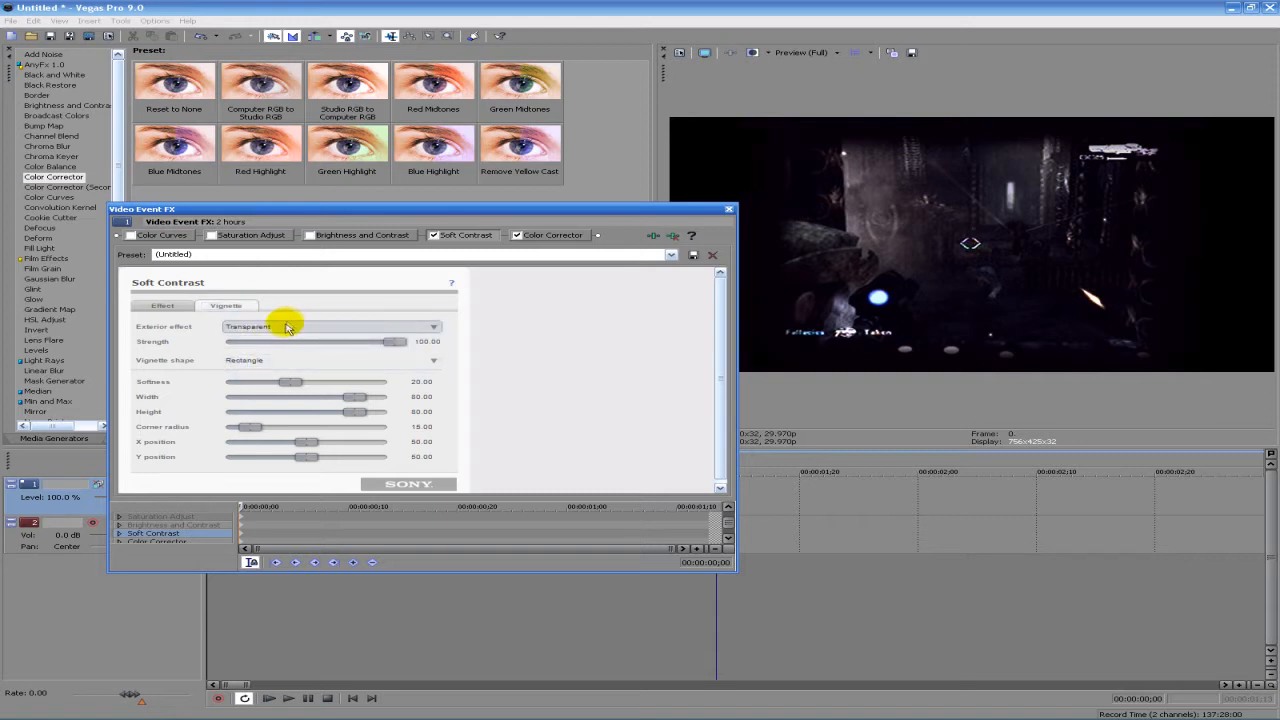
left_click(265, 340)
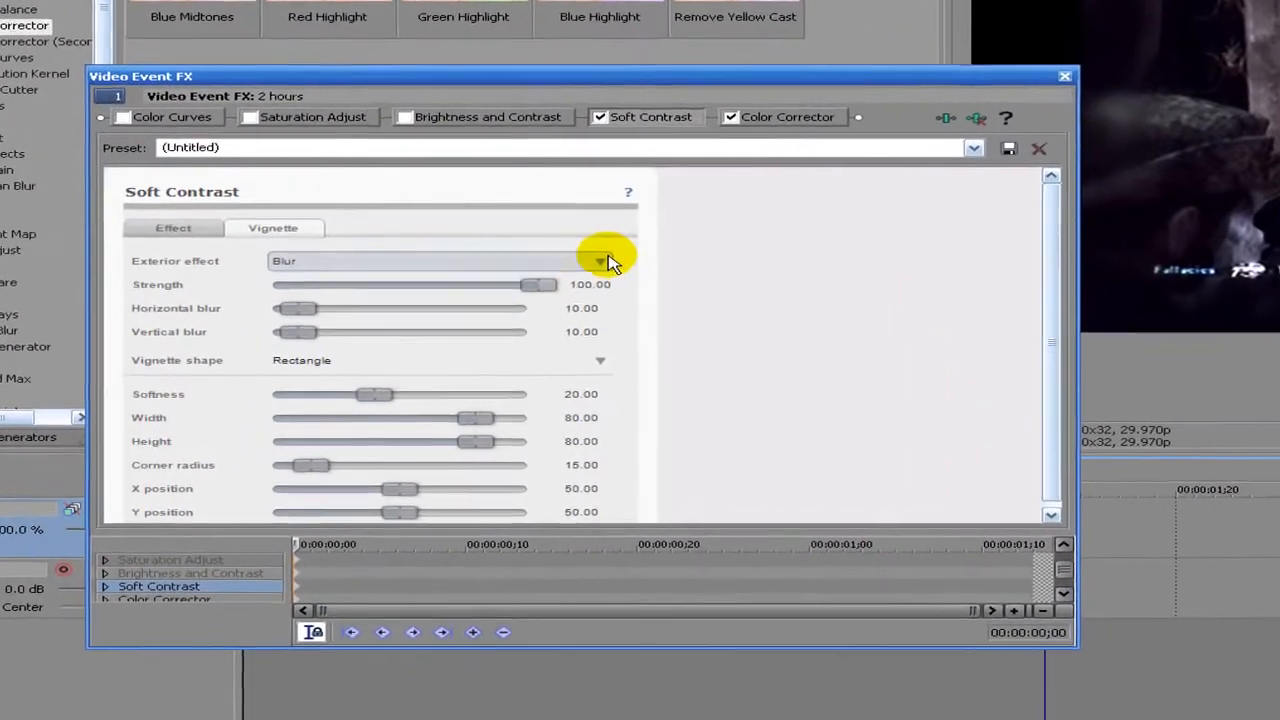
left_click(578, 271)
left_click(525, 330)
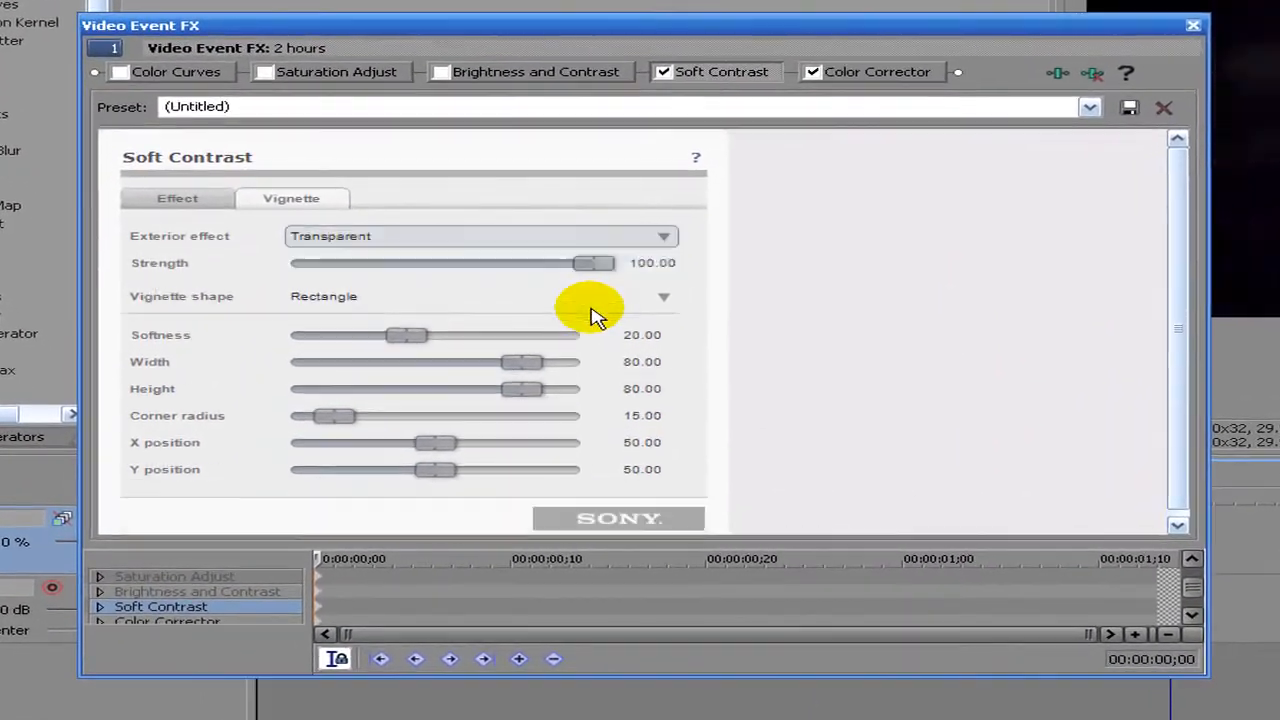
left_click(664, 237)
left_click(645, 291)
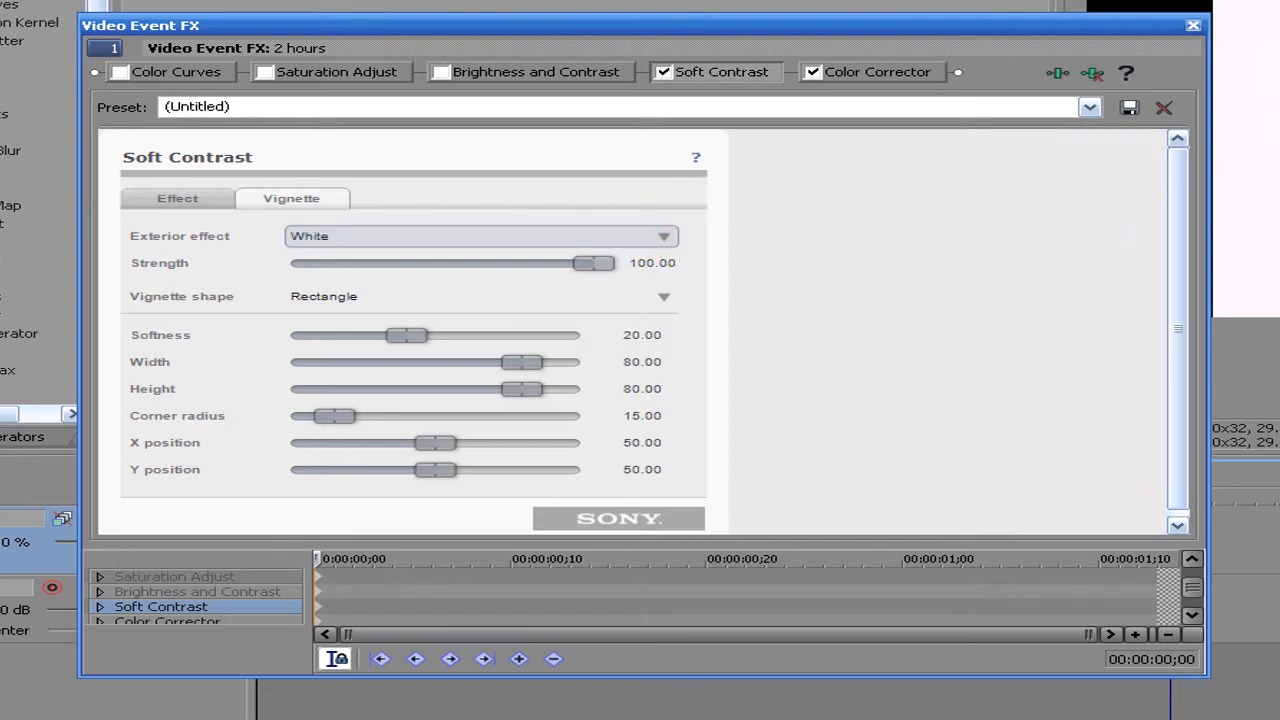
left_click(666, 236)
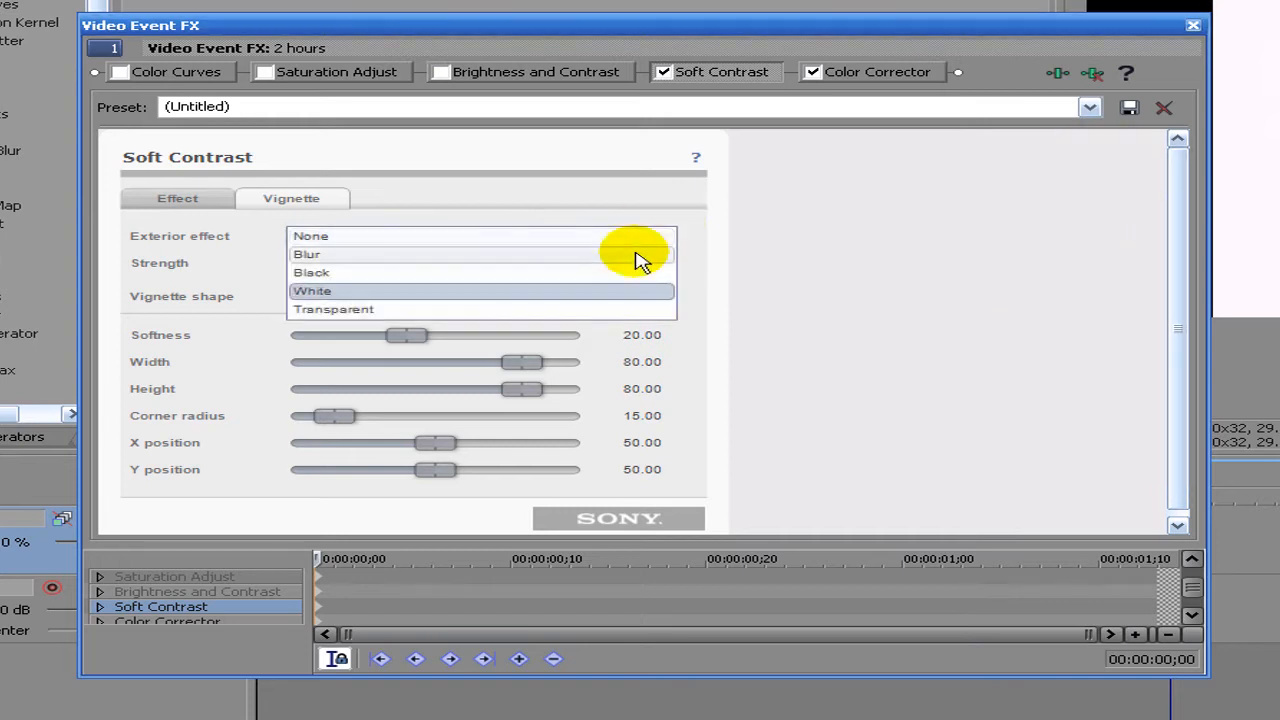
left_click(640, 255)
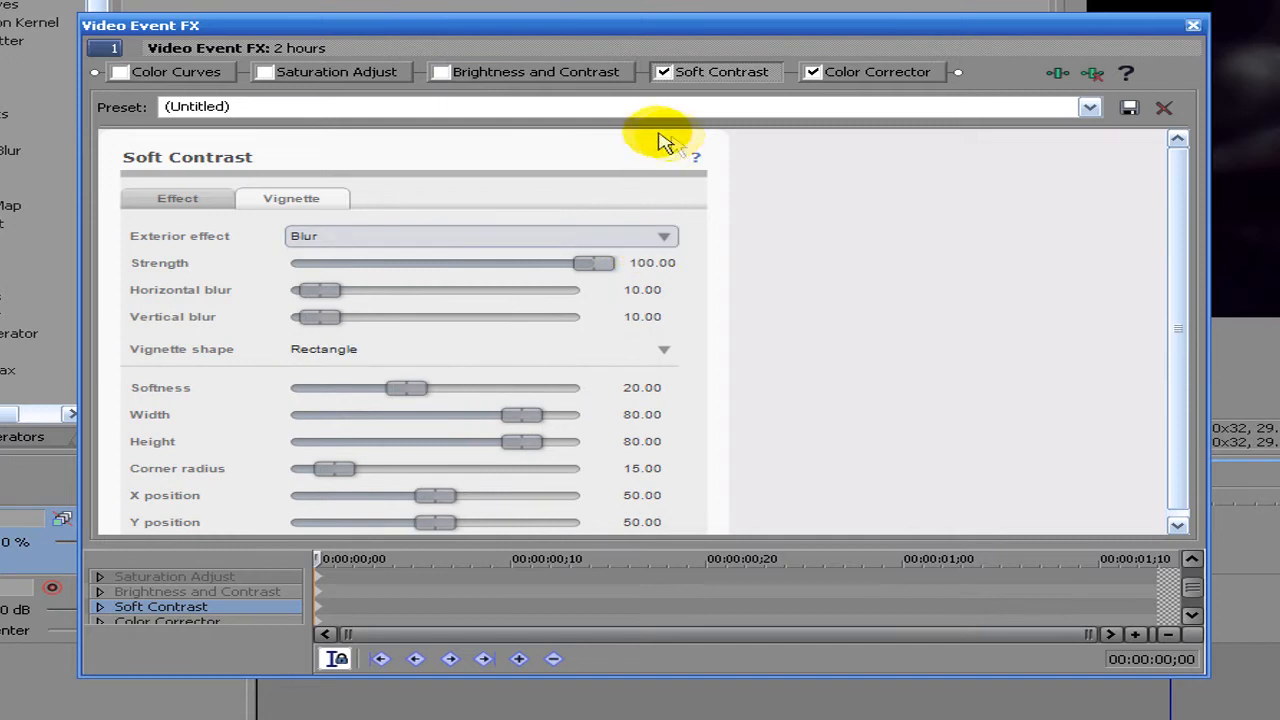
Enable Brightness and Contrast and set brightness to 0.02 and contrast to 0.05
left_click(586, 75)
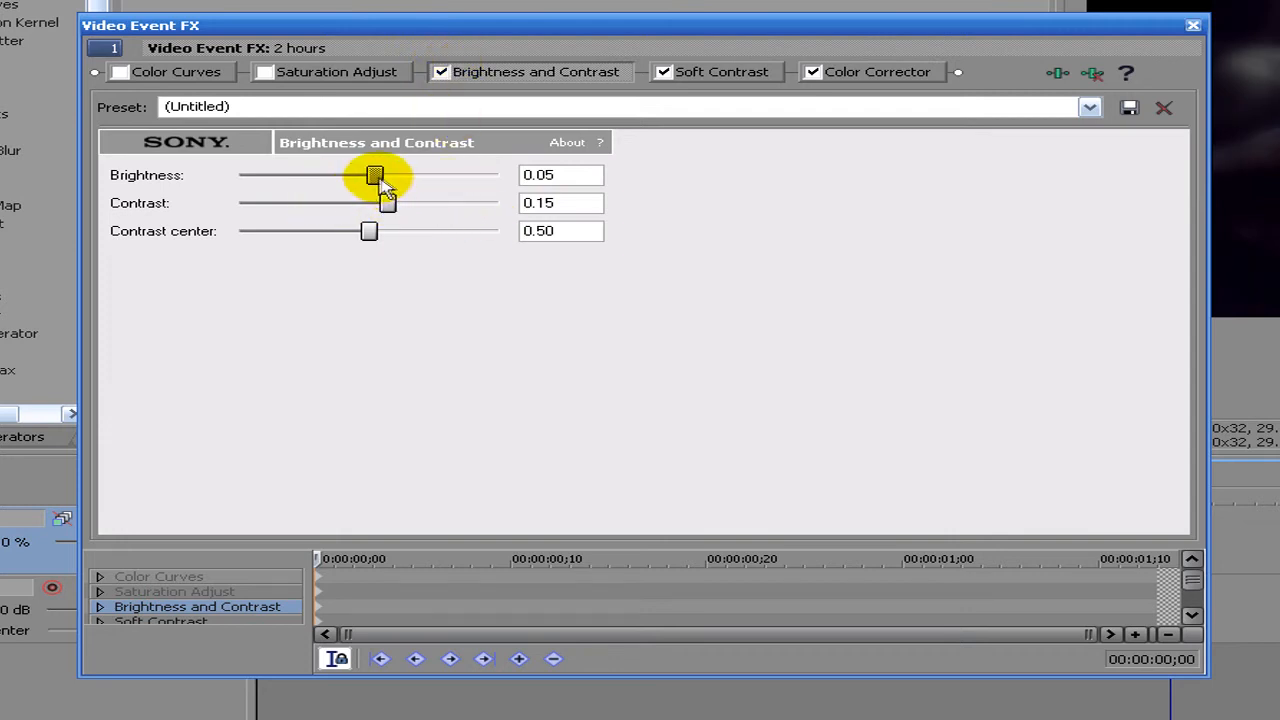
left_click_drag(386, 182, 430, 208)
left_click_drag(376, 248, 271, 293)
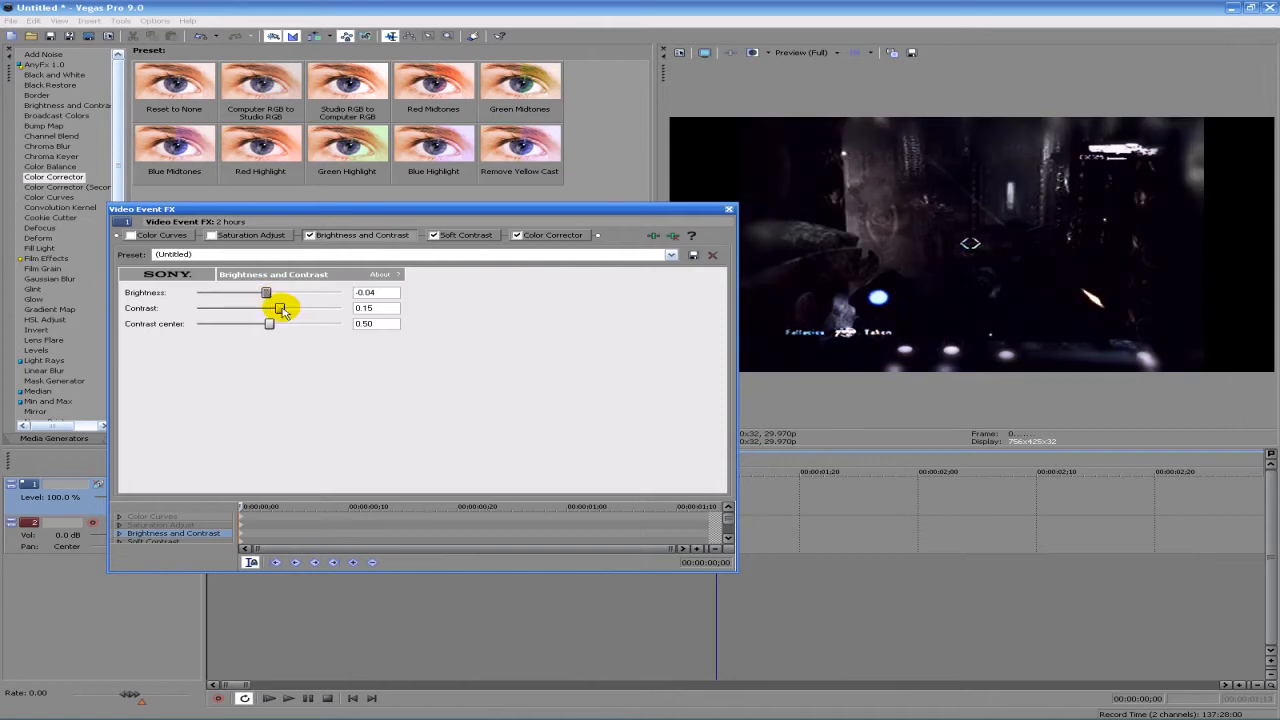
left_click_drag(272, 296, 281, 298)
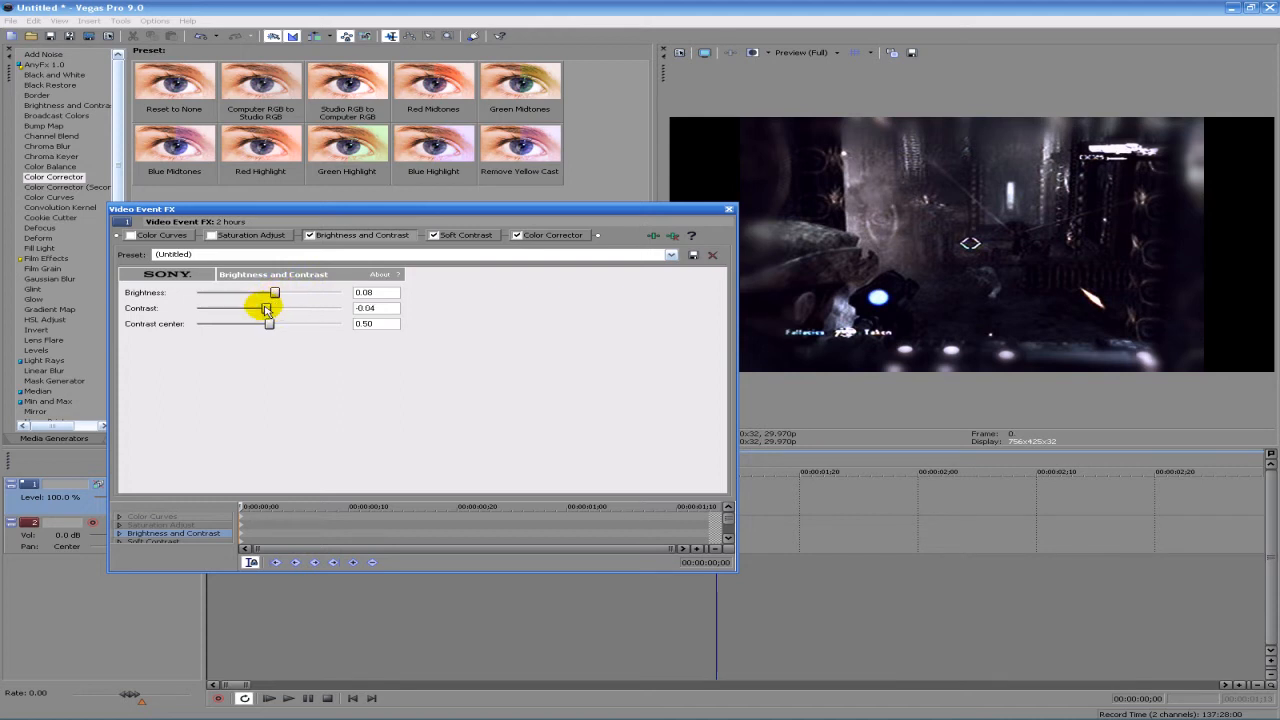
left_click_drag(277, 294, 270, 292)
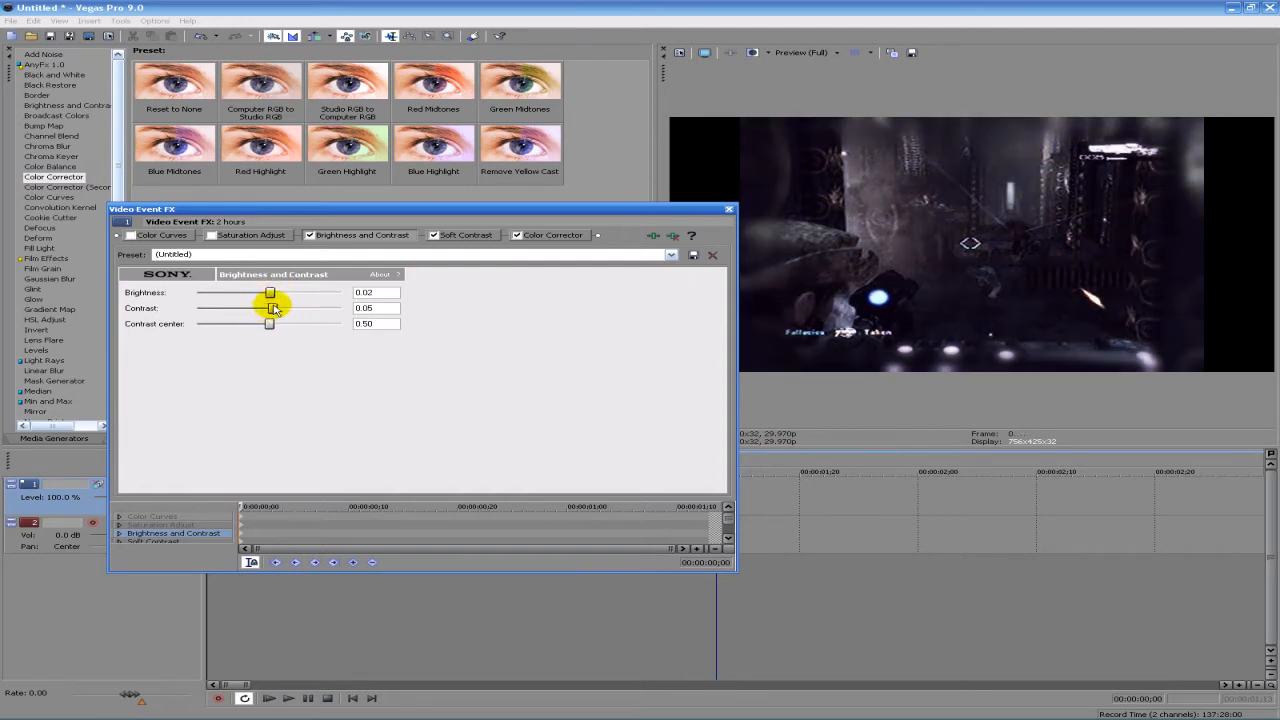
Enable Saturation Adjust and set Amount to 0.3820, Center to 0.3820, Spread to 0.5060 and Low to -0.6960
left_click(245, 235)
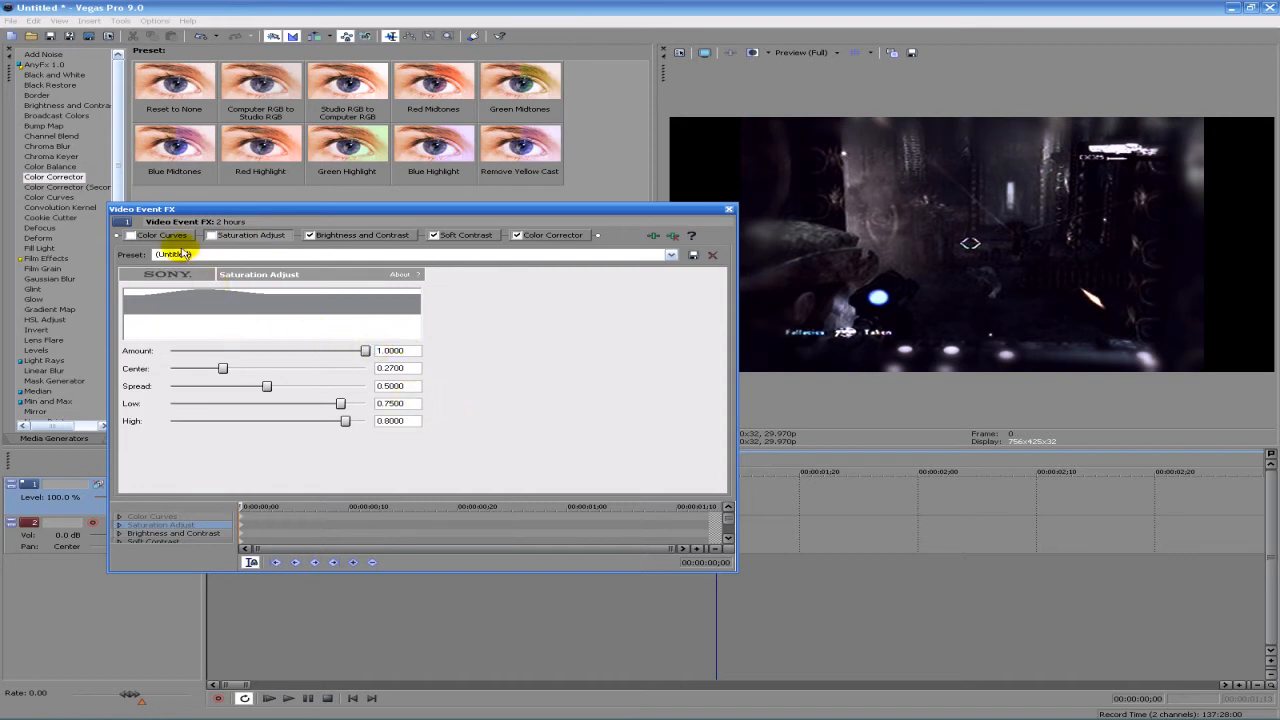
left_click(162, 236)
left_click(222, 236)
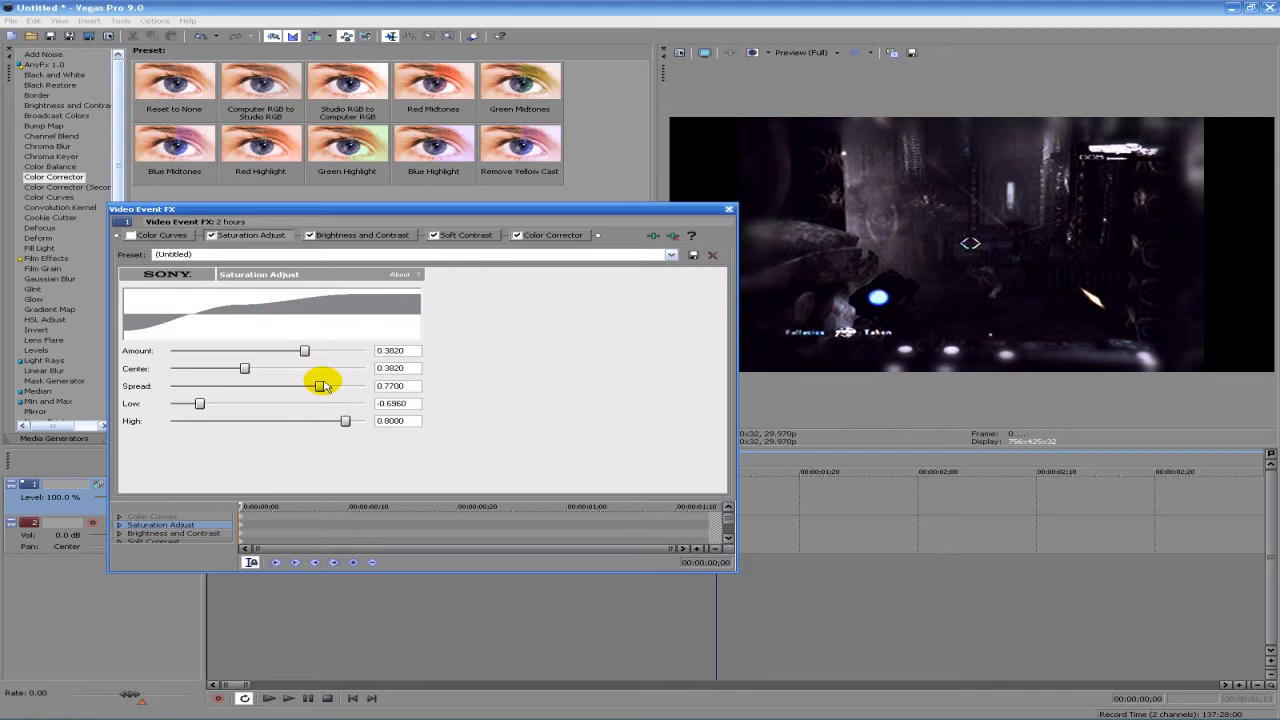
left_click_drag(323, 386, 267, 390)
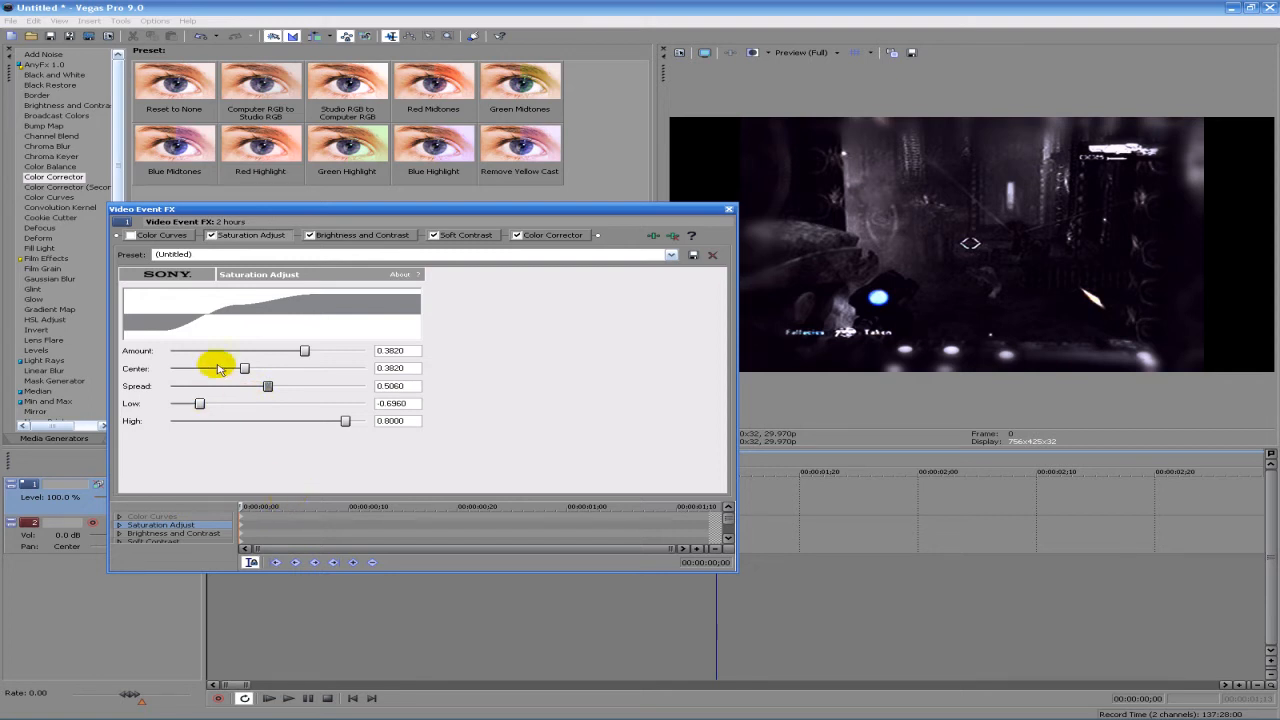
Set Saturation Adjust's Amount to -0.6800 at the start, and at frame 18 set Amount to 1.0000, Center to 0.4840 and Low to 1.0000
left_click_drag(311, 349, 204, 353)
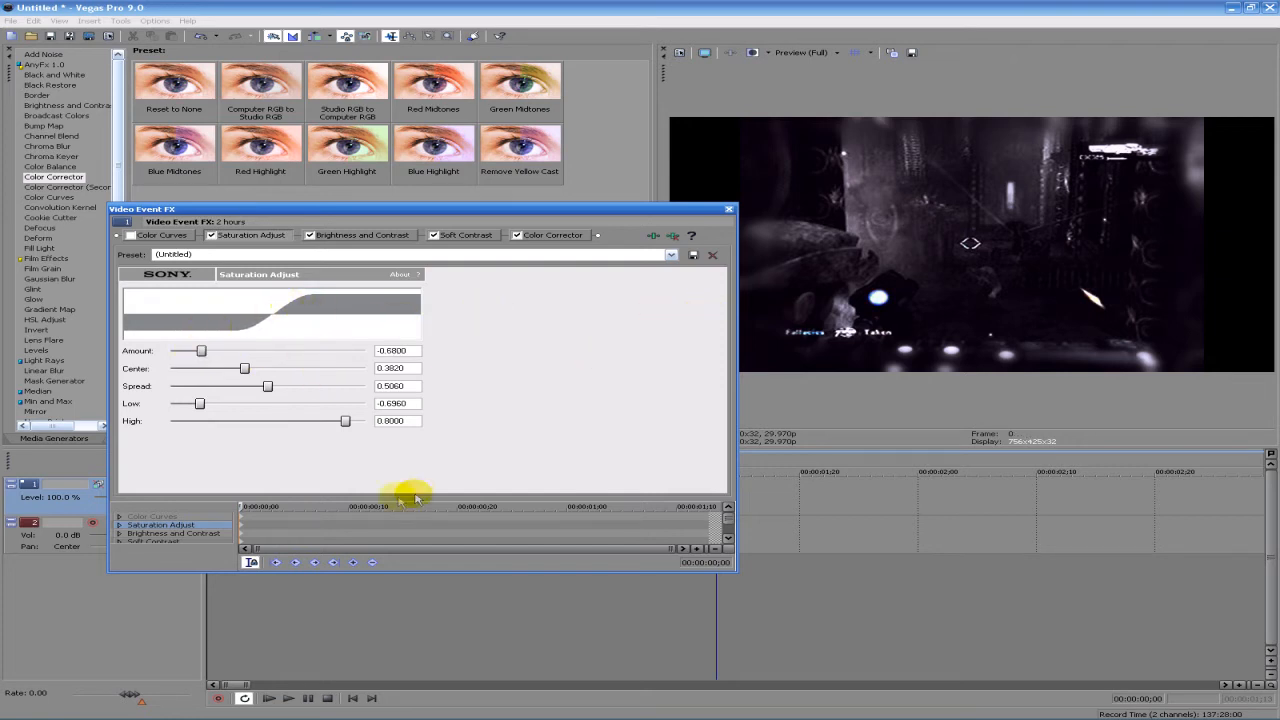
left_click_drag(240, 506, 434, 506)
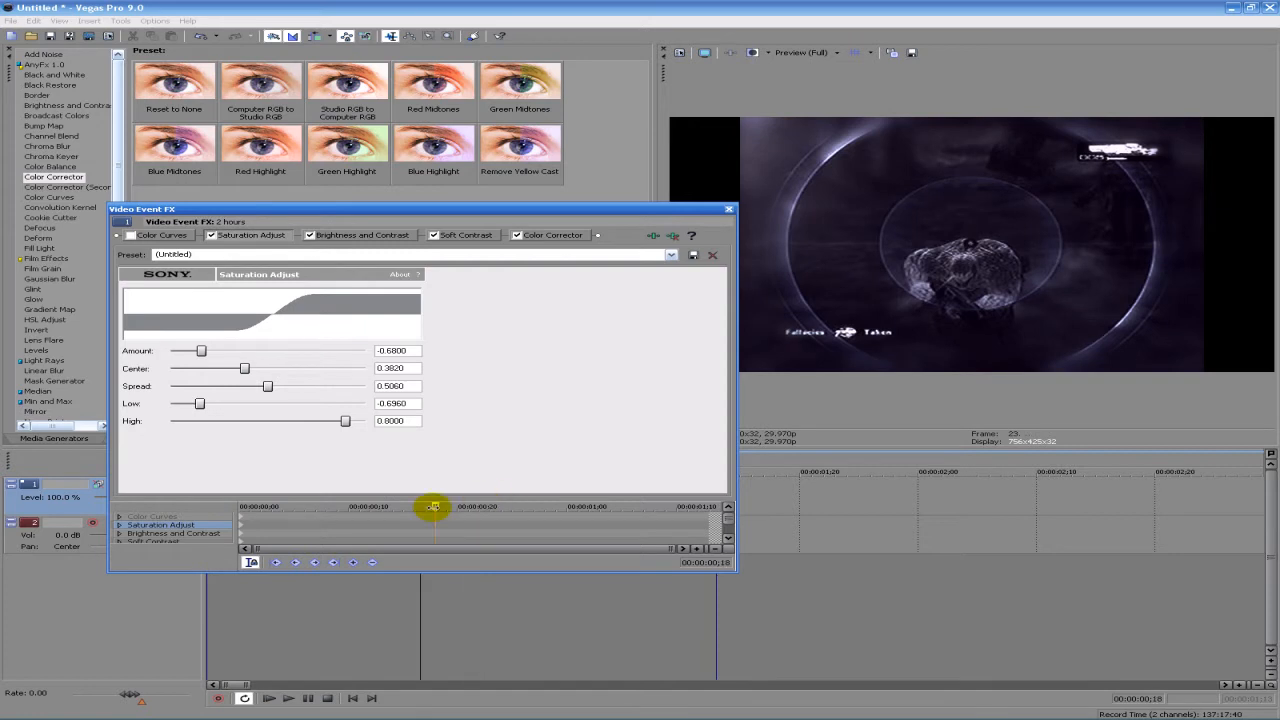
left_click_drag(201, 350, 378, 350)
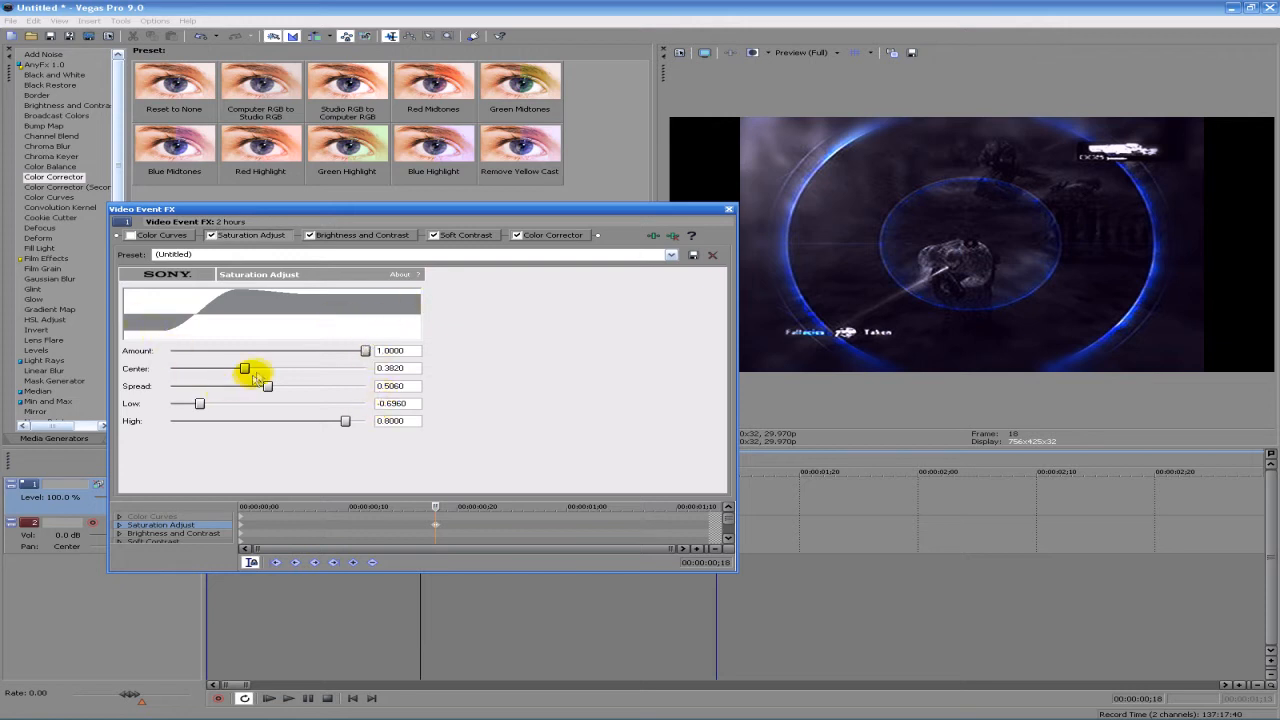
mouse_move(247, 372)
left_mouse_down()
mouse_move(331, 363)
mouse_move(253, 372)
mouse_move(268, 376)
left_mouse_up()
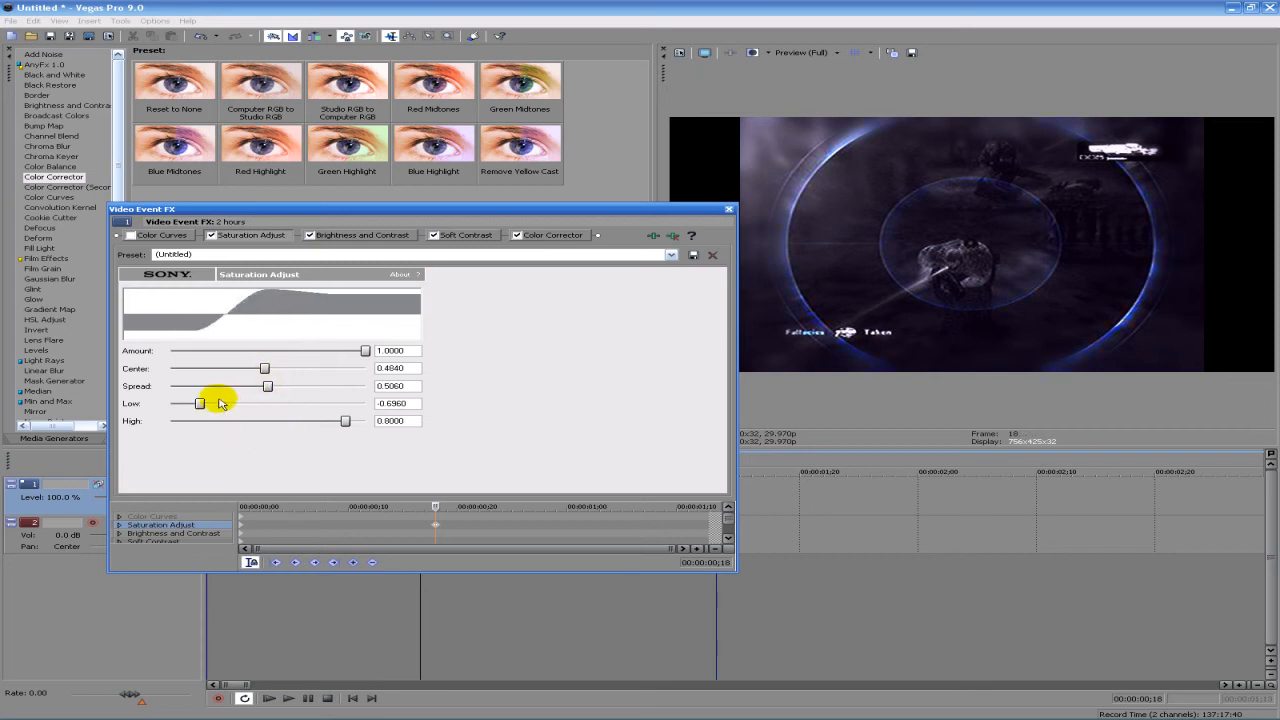
left_click_drag(201, 403, 383, 407)
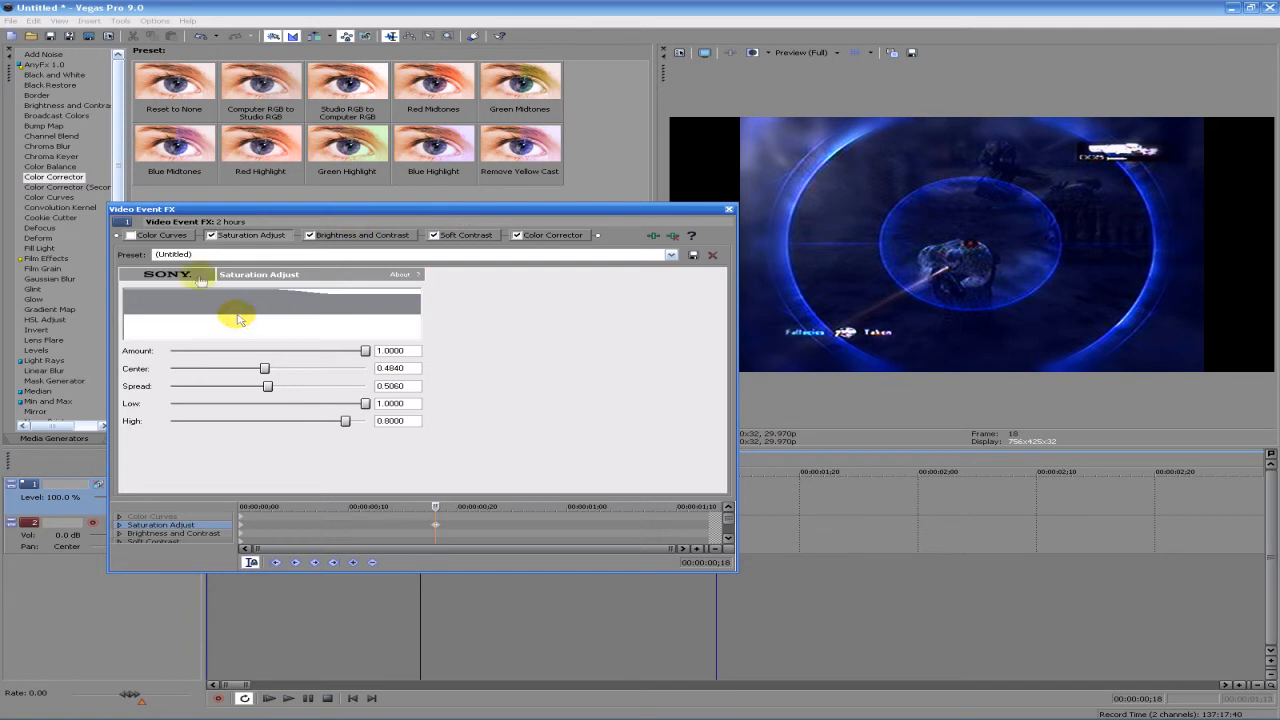
Enable Color Curves and pull the upper tangent handle of the RGB curve slightly down to darken the highlights
left_click(173, 235)
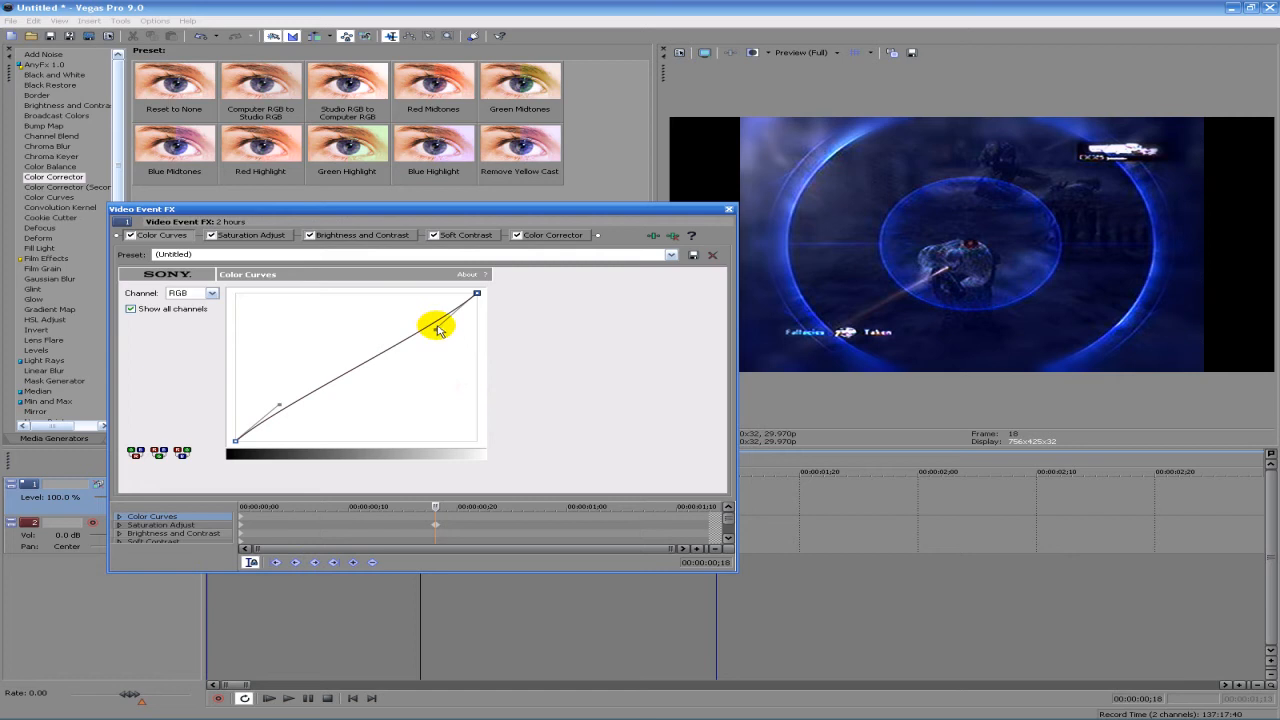
mouse_move(441, 325)
left_mouse_down()
mouse_move(460, 329)
mouse_move(441, 320)
mouse_move(461, 338)
mouse_move(474, 414)
mouse_move(441, 343)
left_mouse_up()
left_click(477, 295)
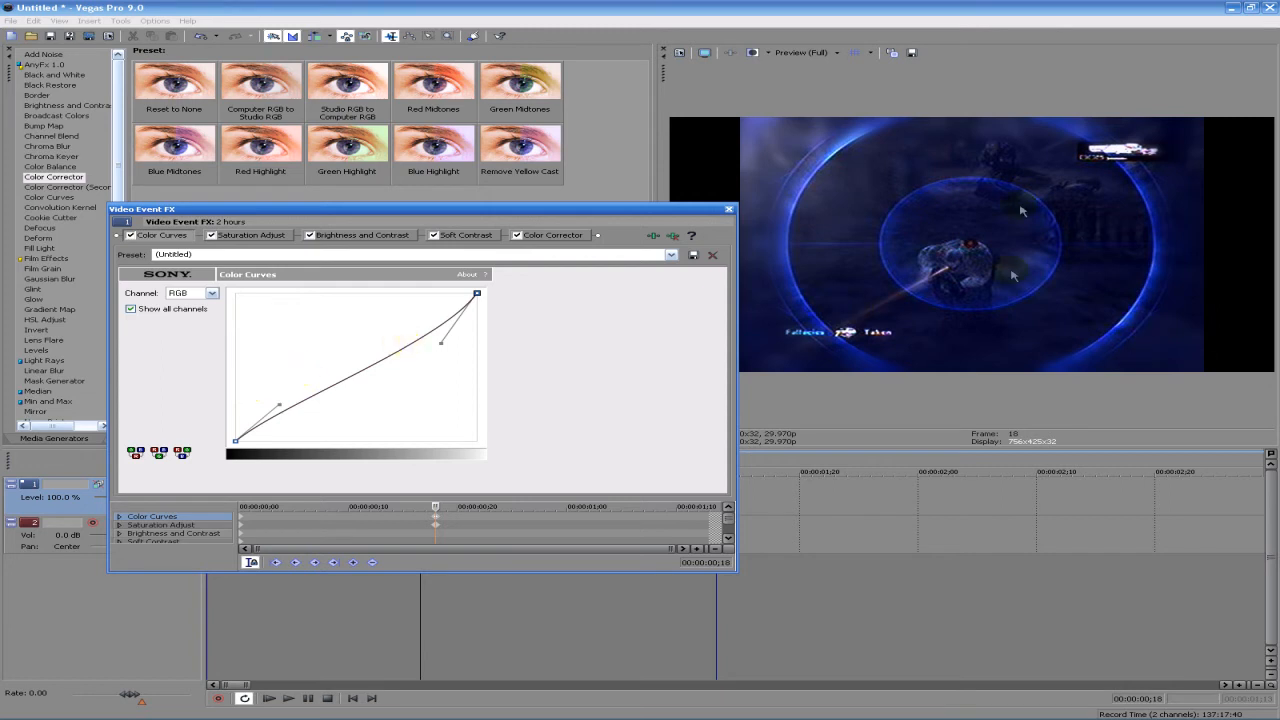
Switch Color Curves to the Red channel and bend its curve strongly downward with the upper tangent handle
left_click(172, 293)
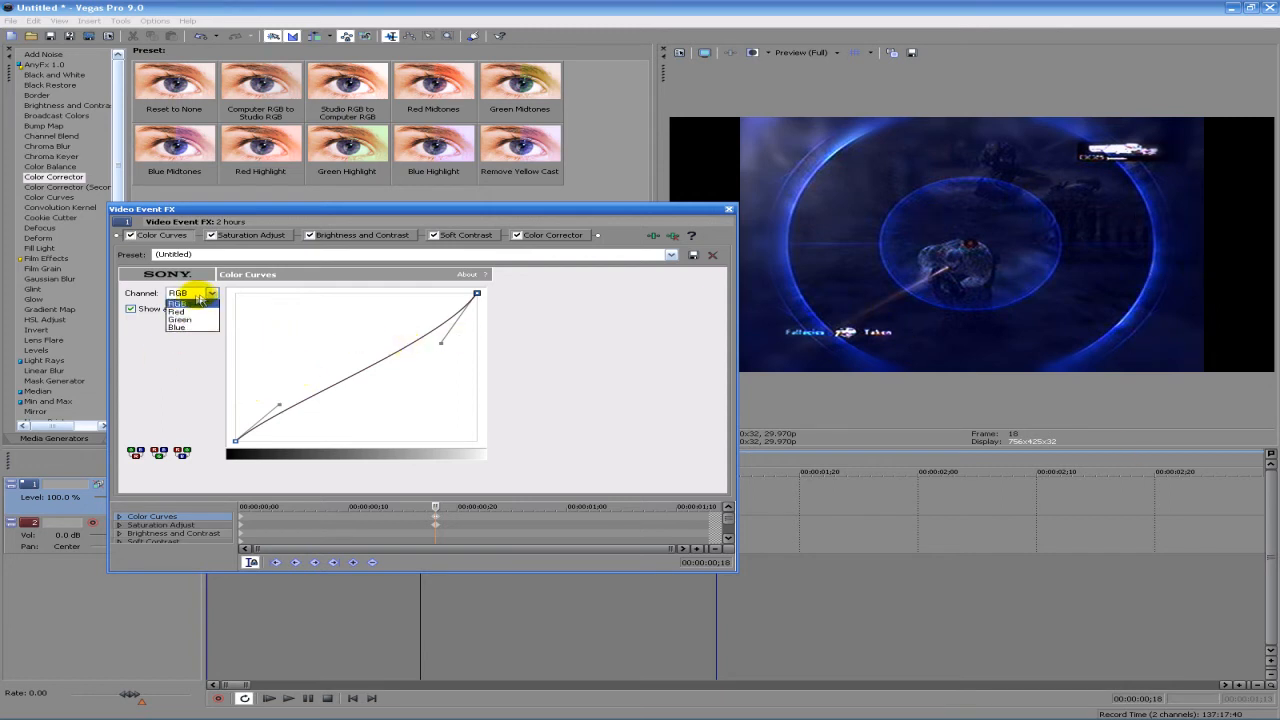
left_click(179, 312)
left_click_drag(445, 342, 530, 445)
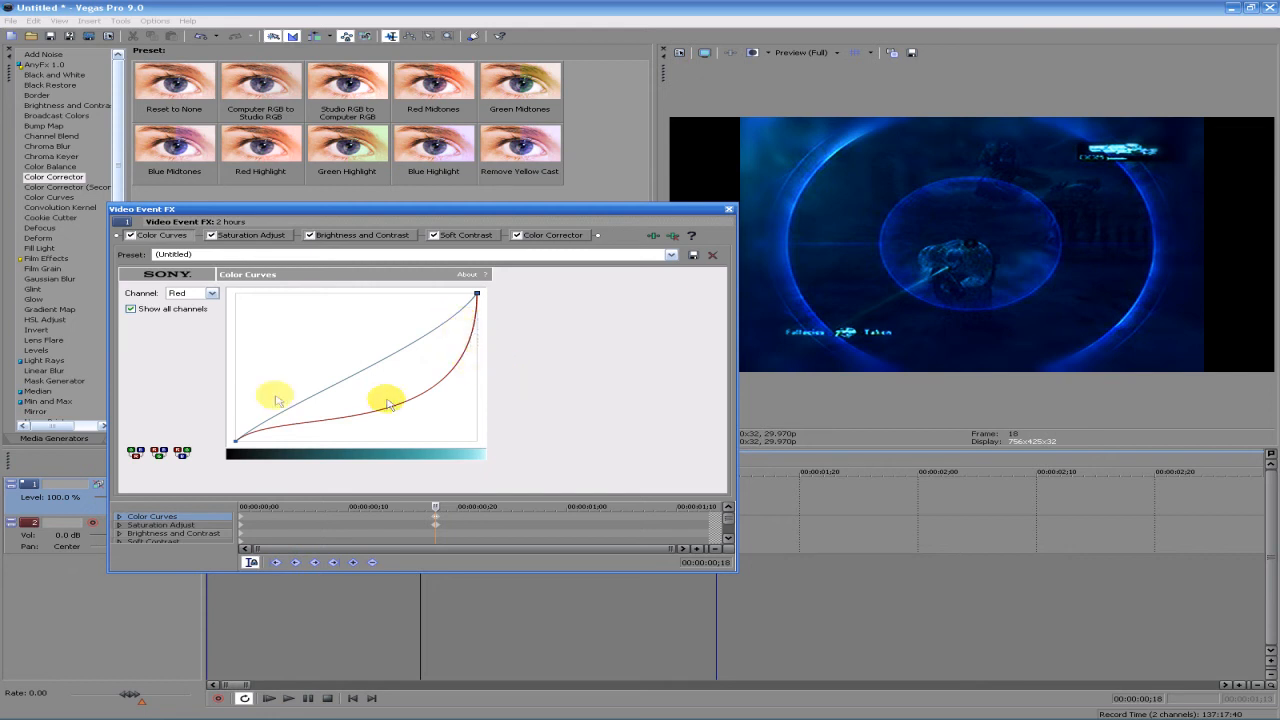
Switch Color Curves to the Green channel and bow its curve upward with the upper tangent handle
left_click(212, 293)
left_click(203, 307)
left_click_drag(444, 341, 303, 323)
Switch Color Curves to the Blue channel, try bowing its curve upward, and settle on a curve with the upper handle pulled down
left_click(182, 293)
left_click(199, 328)
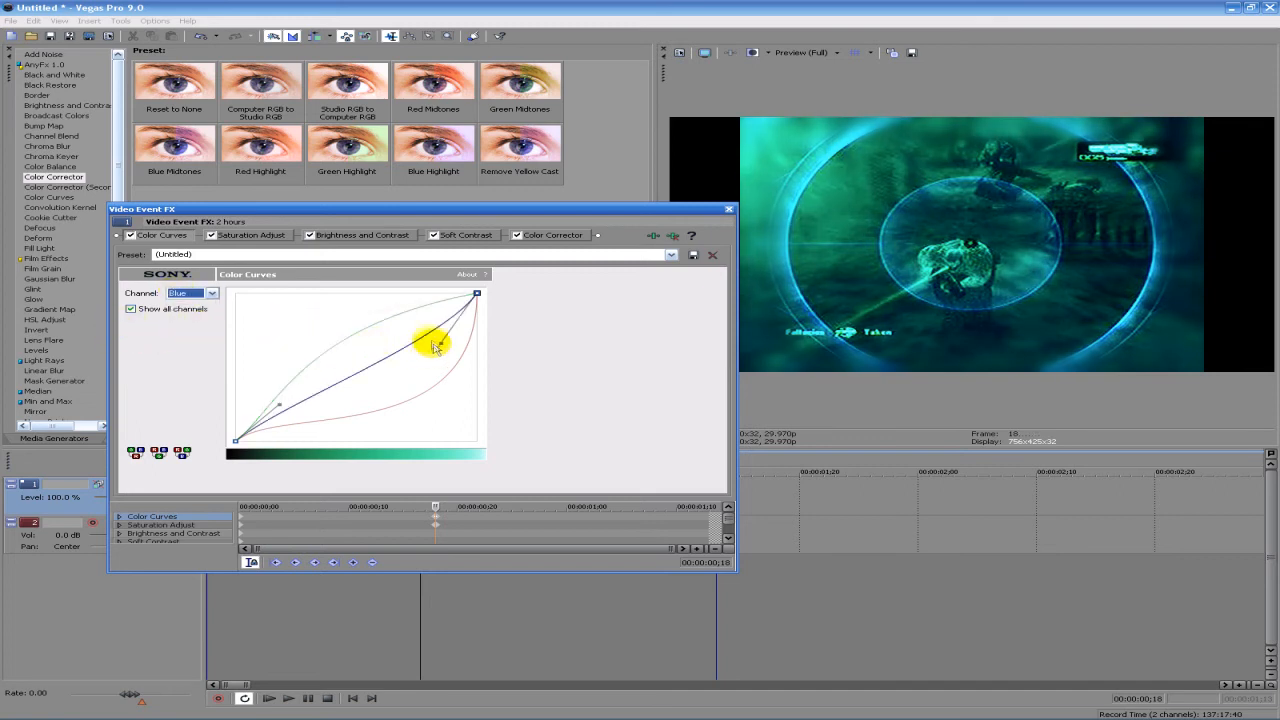
left_click_drag(443, 337, 319, 295)
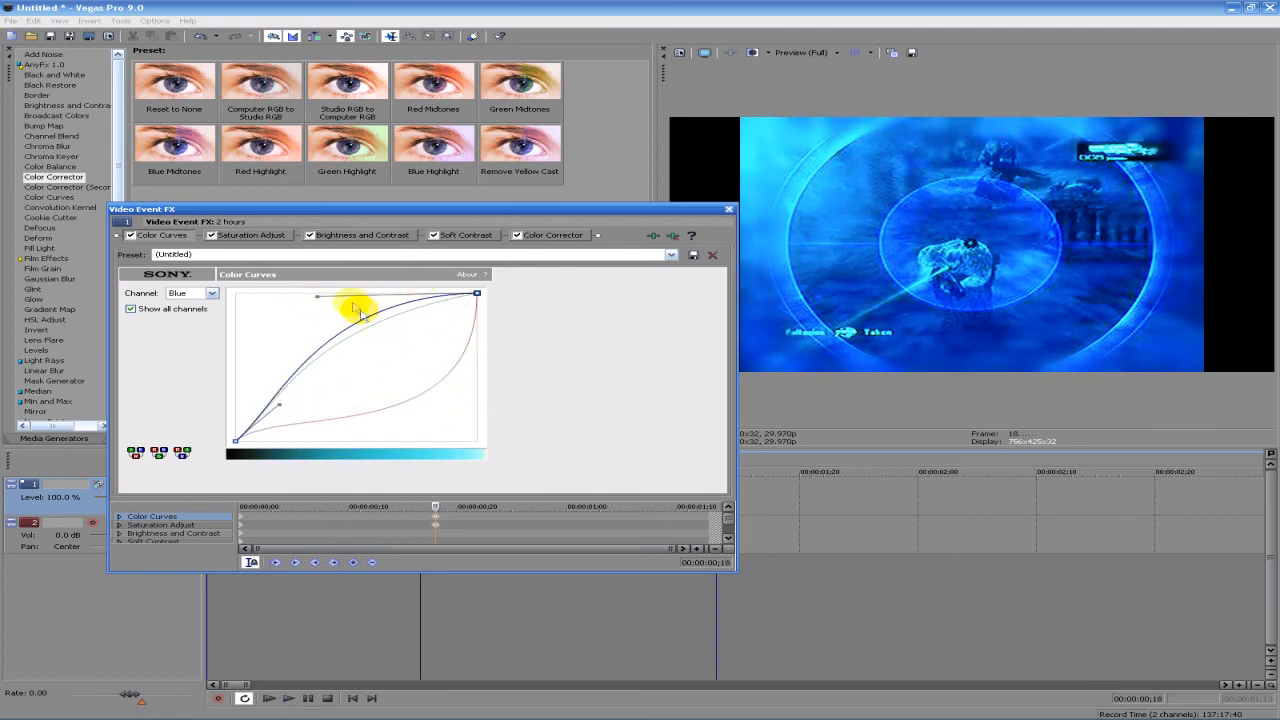
left_click_drag(314, 296, 443, 368)
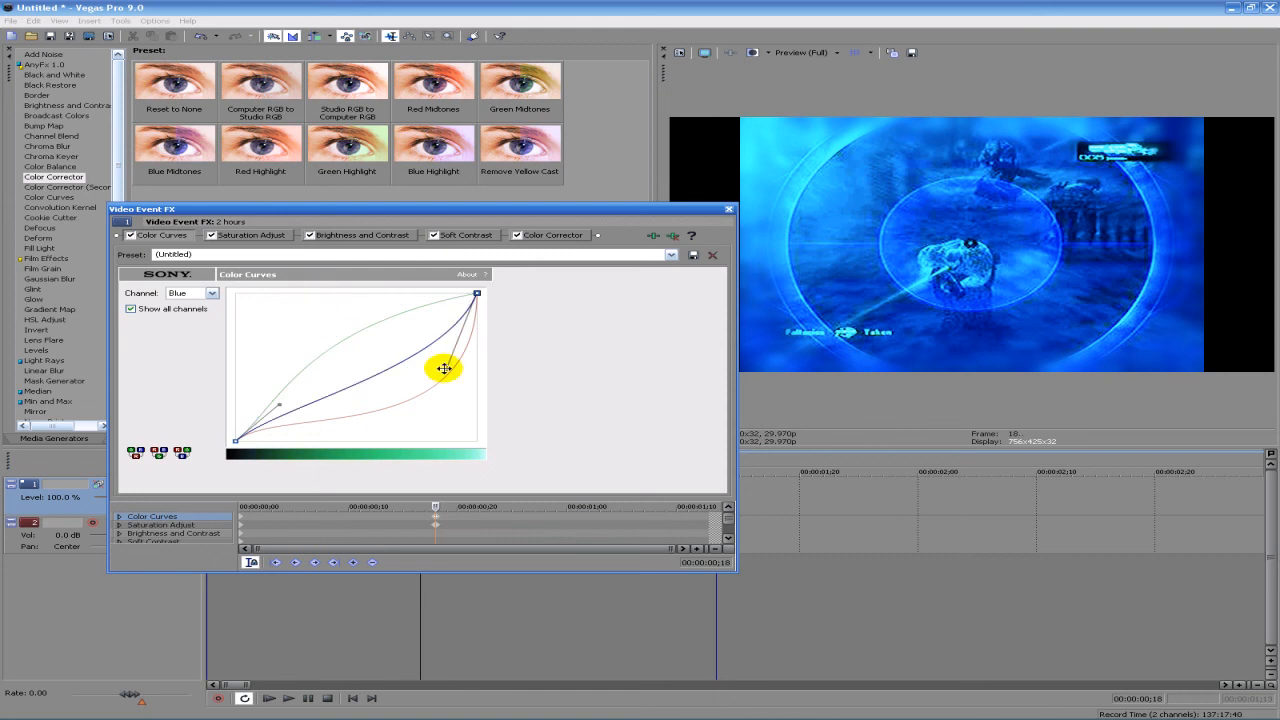